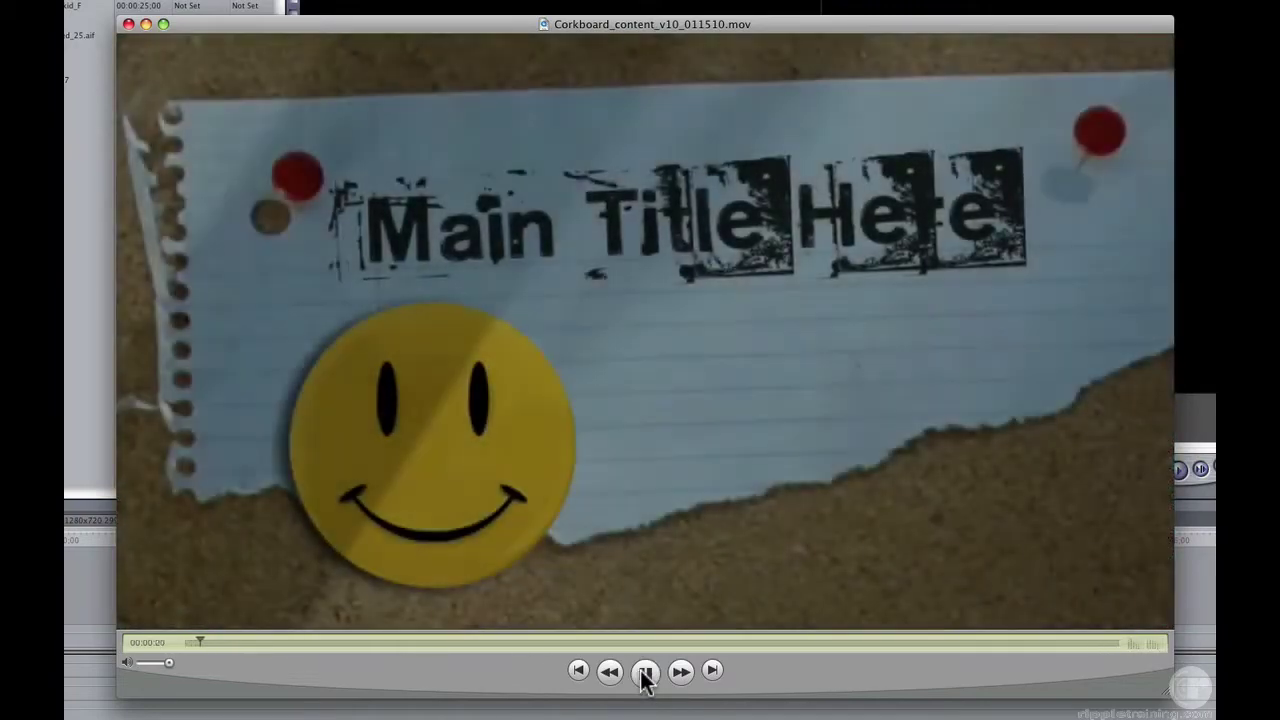
- Pause the corkboard preview movie and scrub to its full-board frame at about 00:00:22
click(645, 676)
drag(1062, 645, 1036, 645)
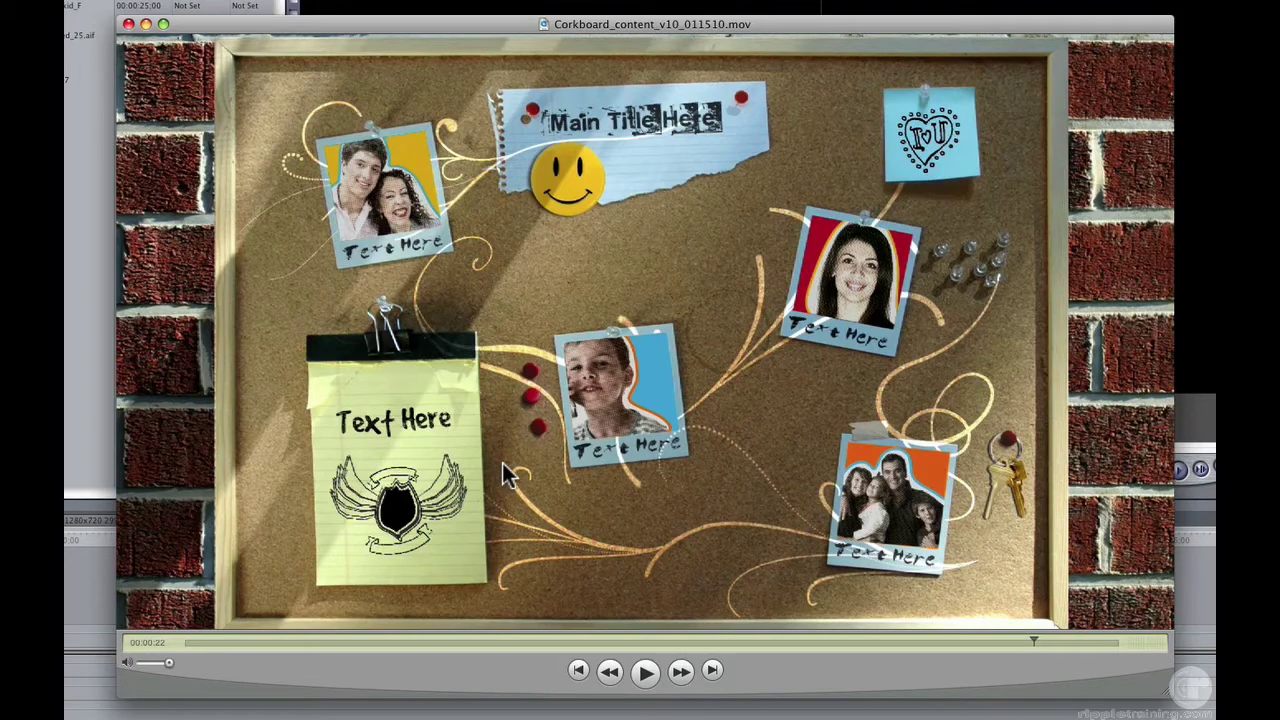
- Switch to Final Cut Pro, activate the empty HD 1920x1080 2997 timeline, and bring up the Sequence menu
key(super+Tab)
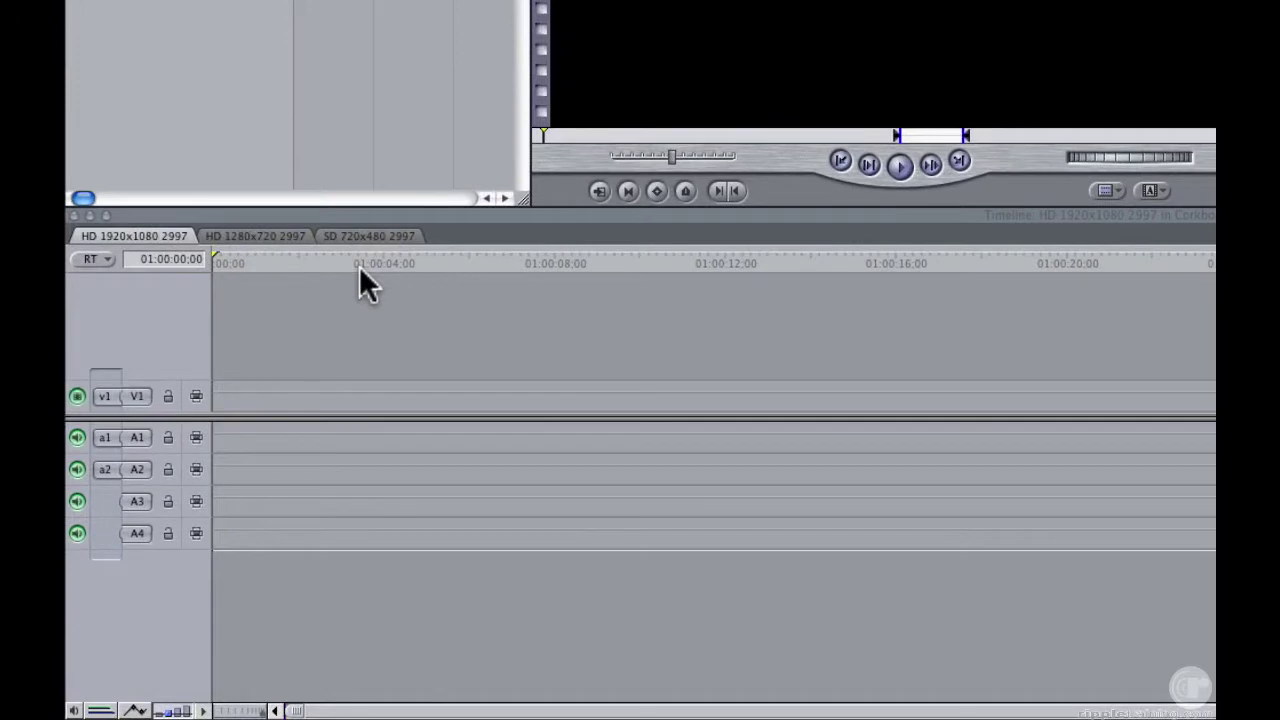
click(145, 233)
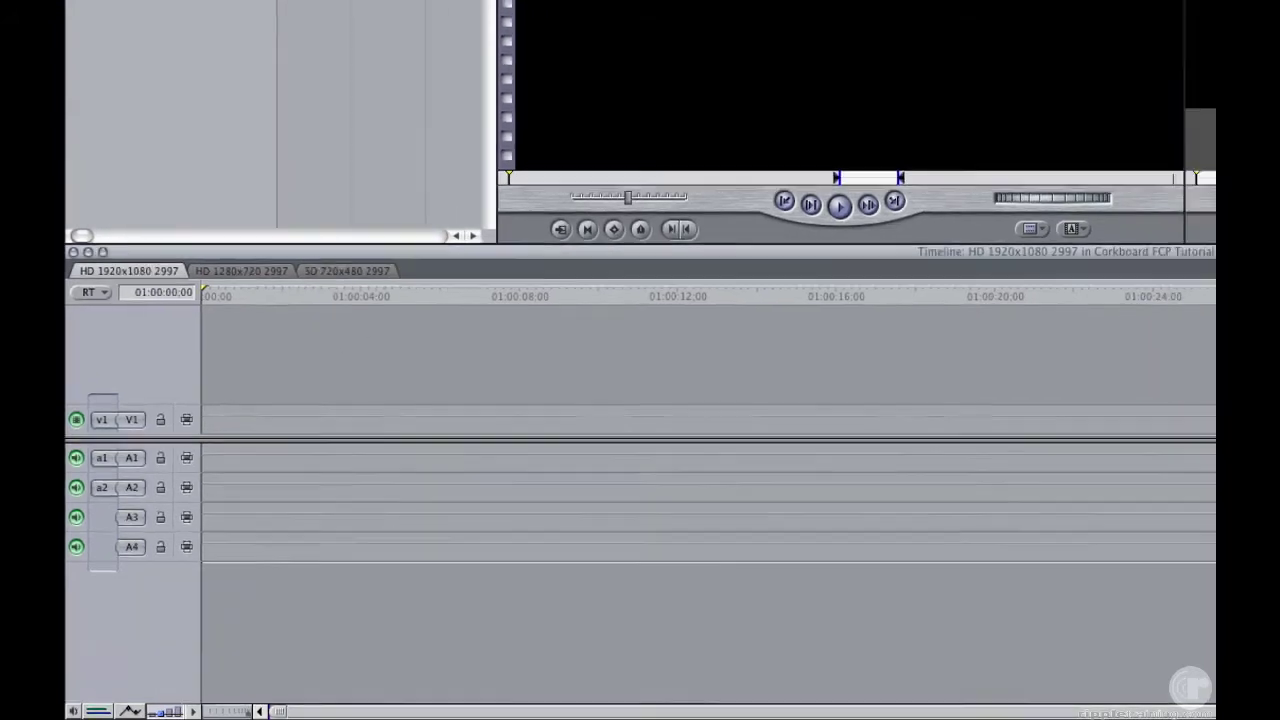
click(334, 7)
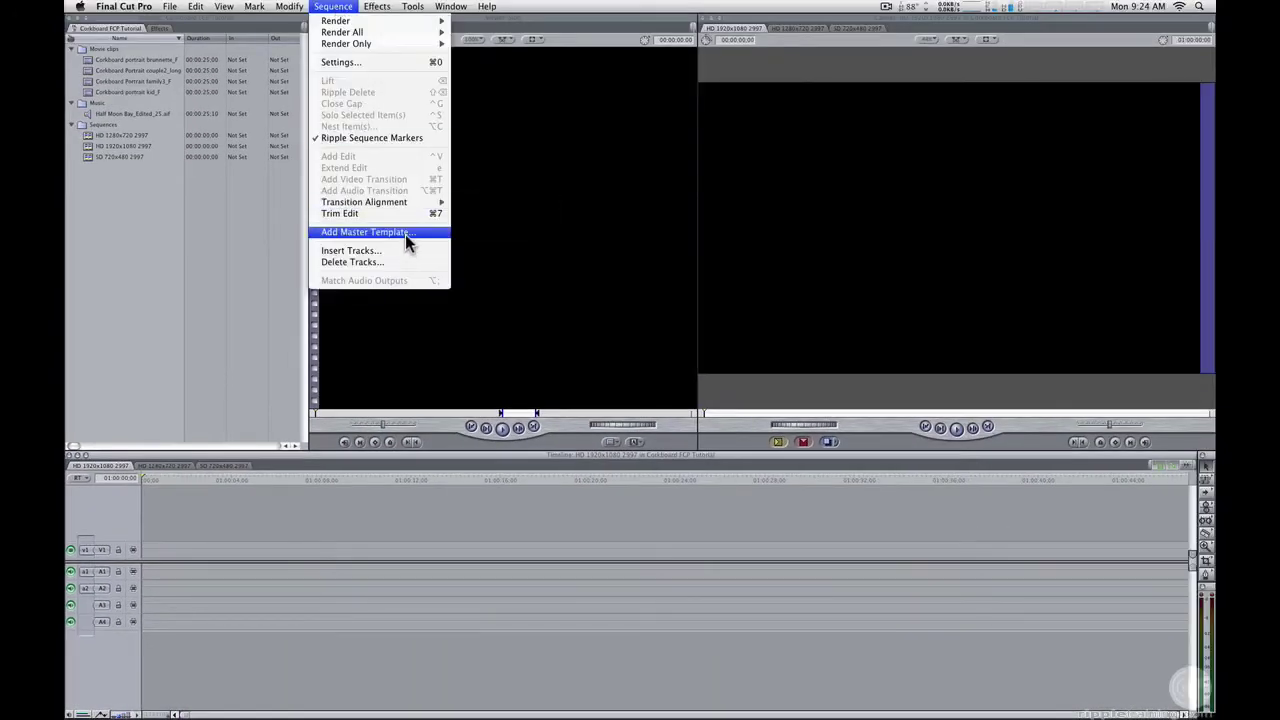
- Open the Master Template Browser and compare the Corkboard_M4 and Corkboard_M3 themes
click(405, 234)
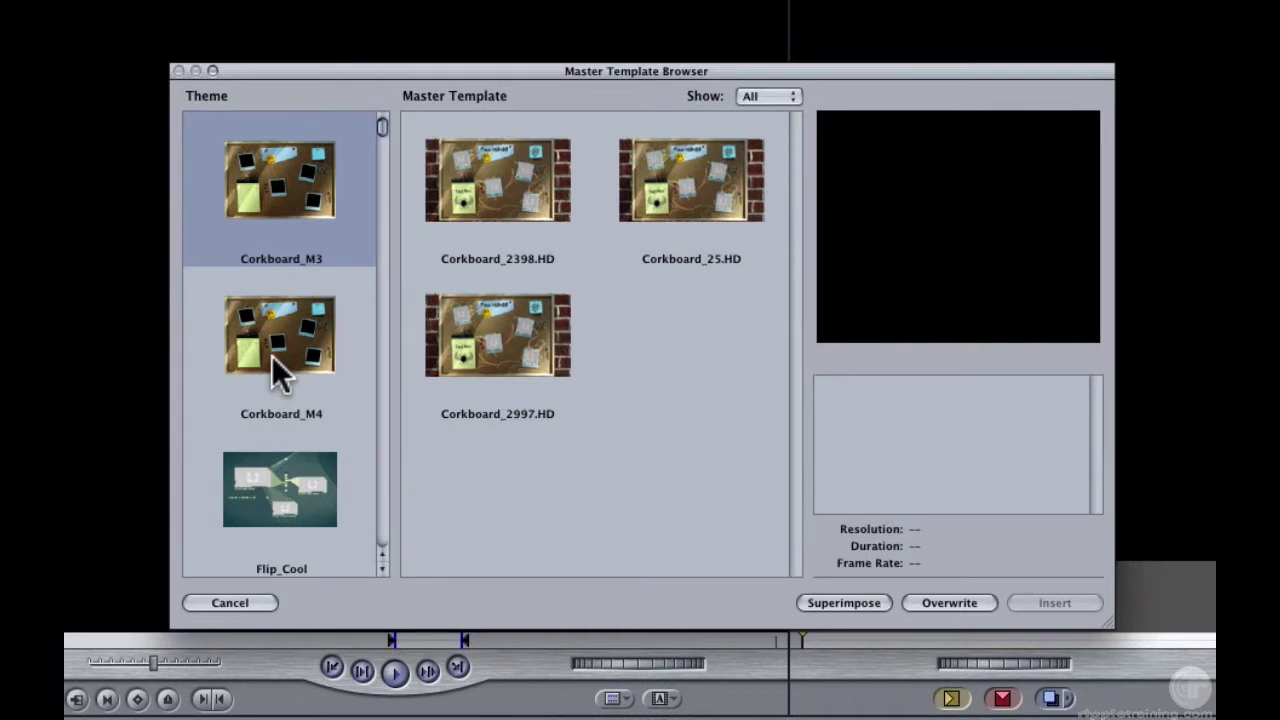
click(272, 356)
click(294, 197)
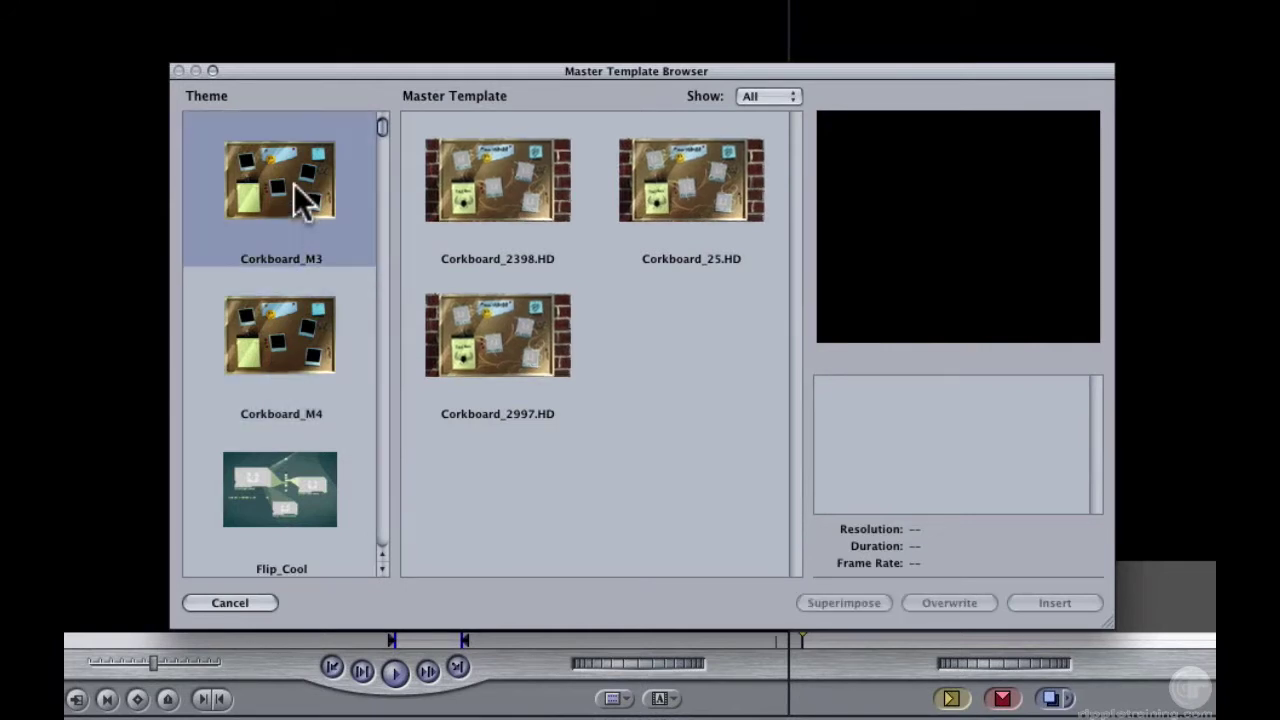
click(291, 305)
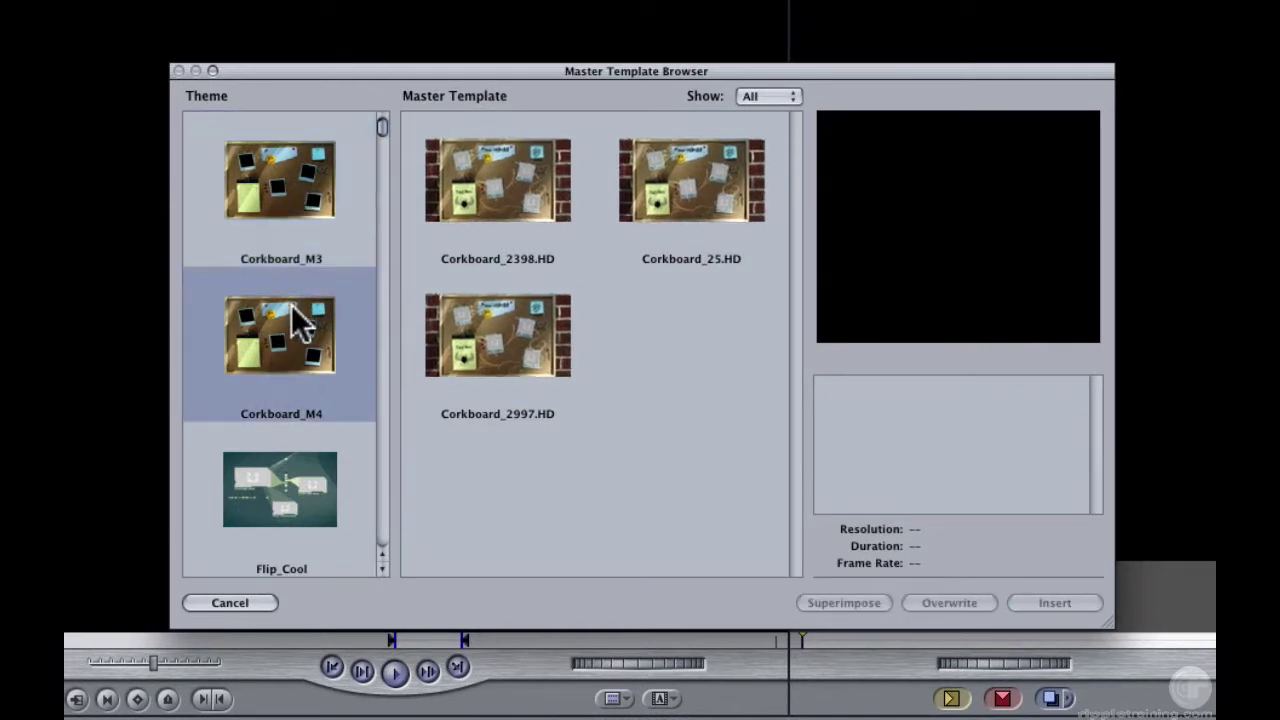
click(280, 205)
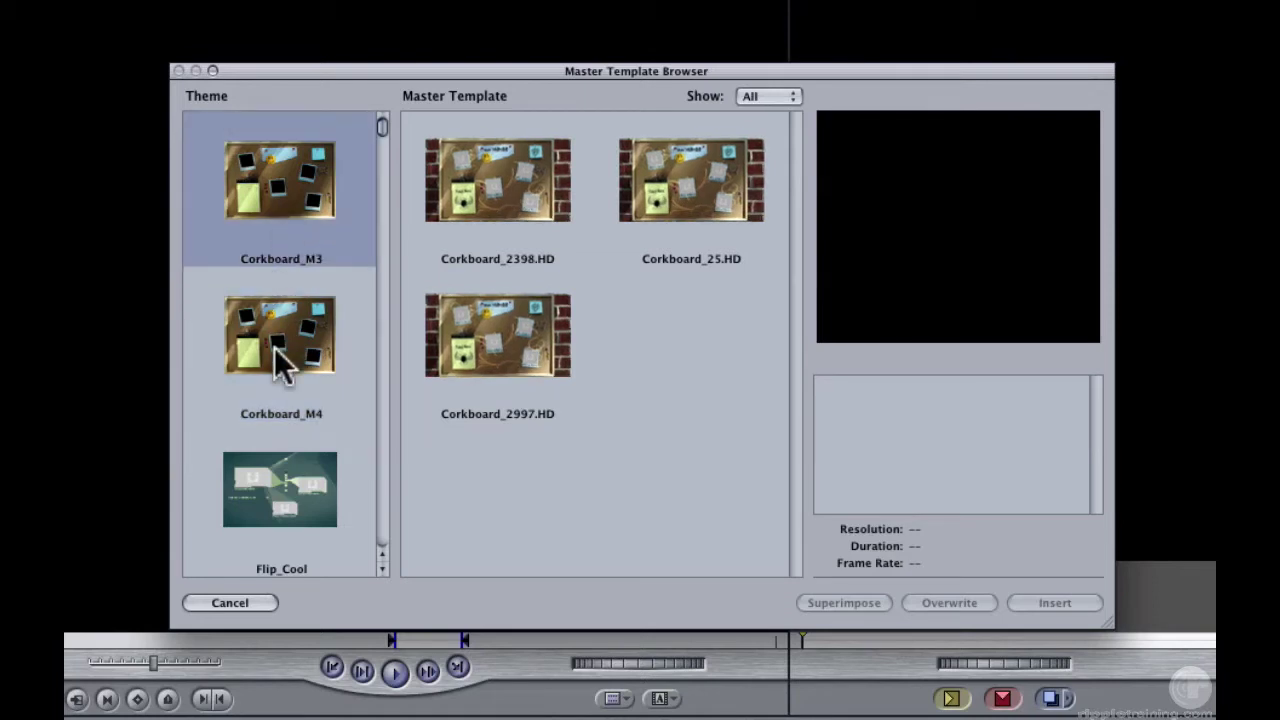
click(278, 350)
click(280, 210)
- Settle on the Corkboard_M4 theme, pick Corkboard_2997.HD, and pause its preview
click(286, 330)
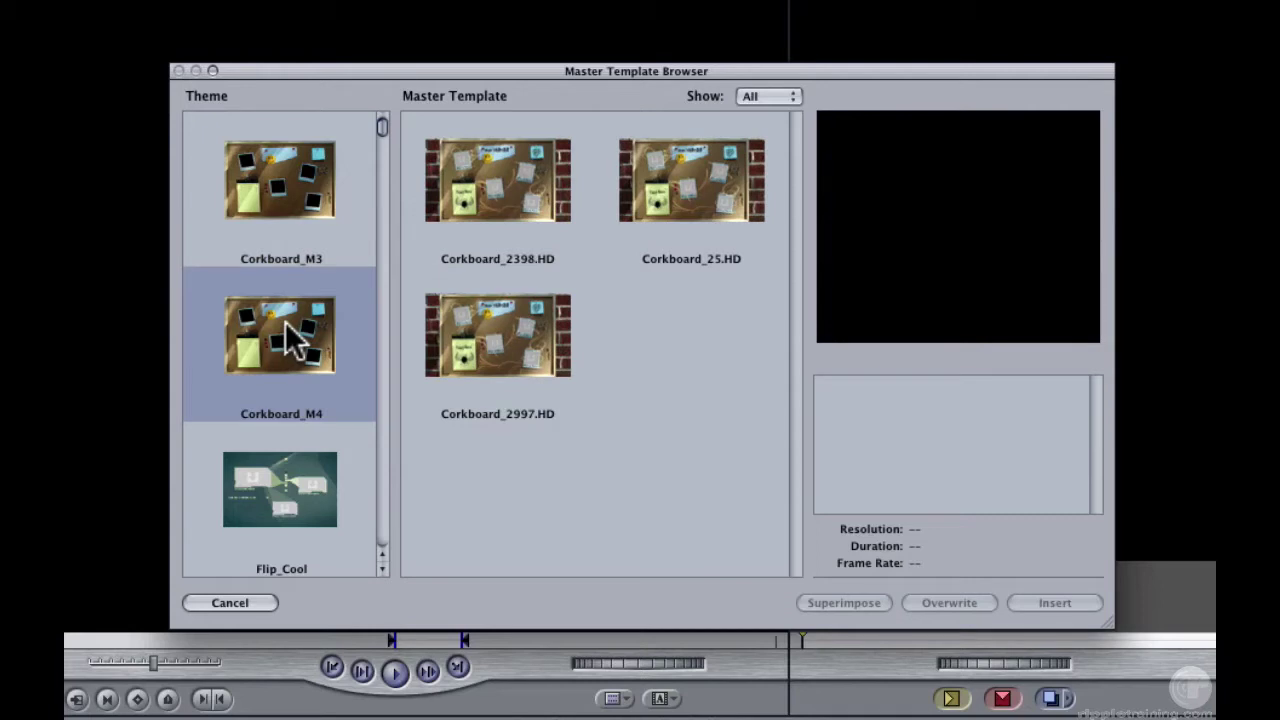
click(296, 200)
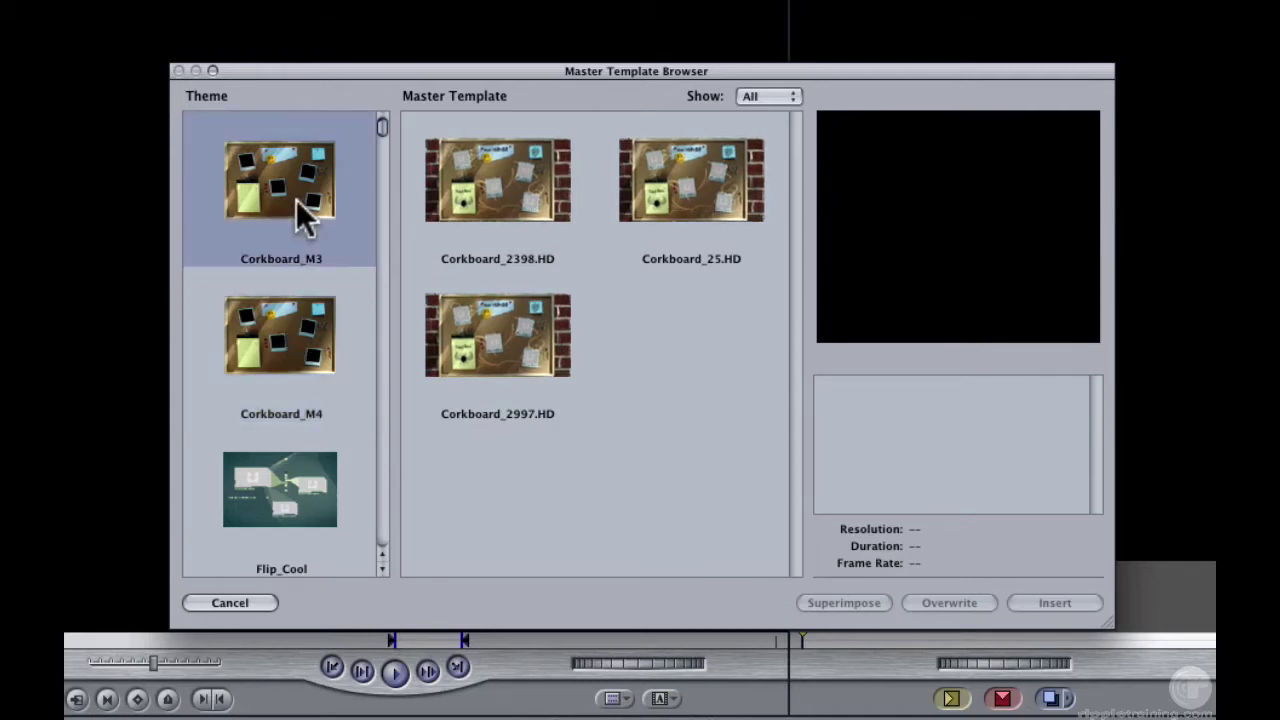
click(298, 357)
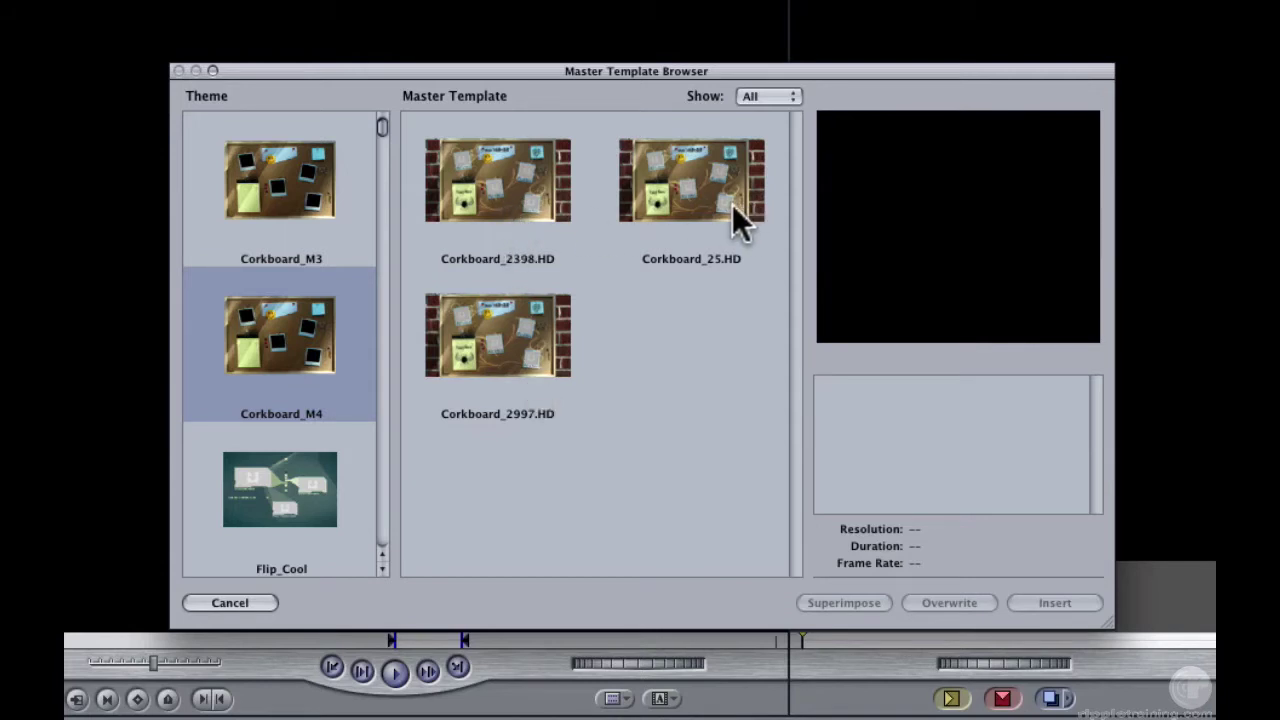
click(514, 330)
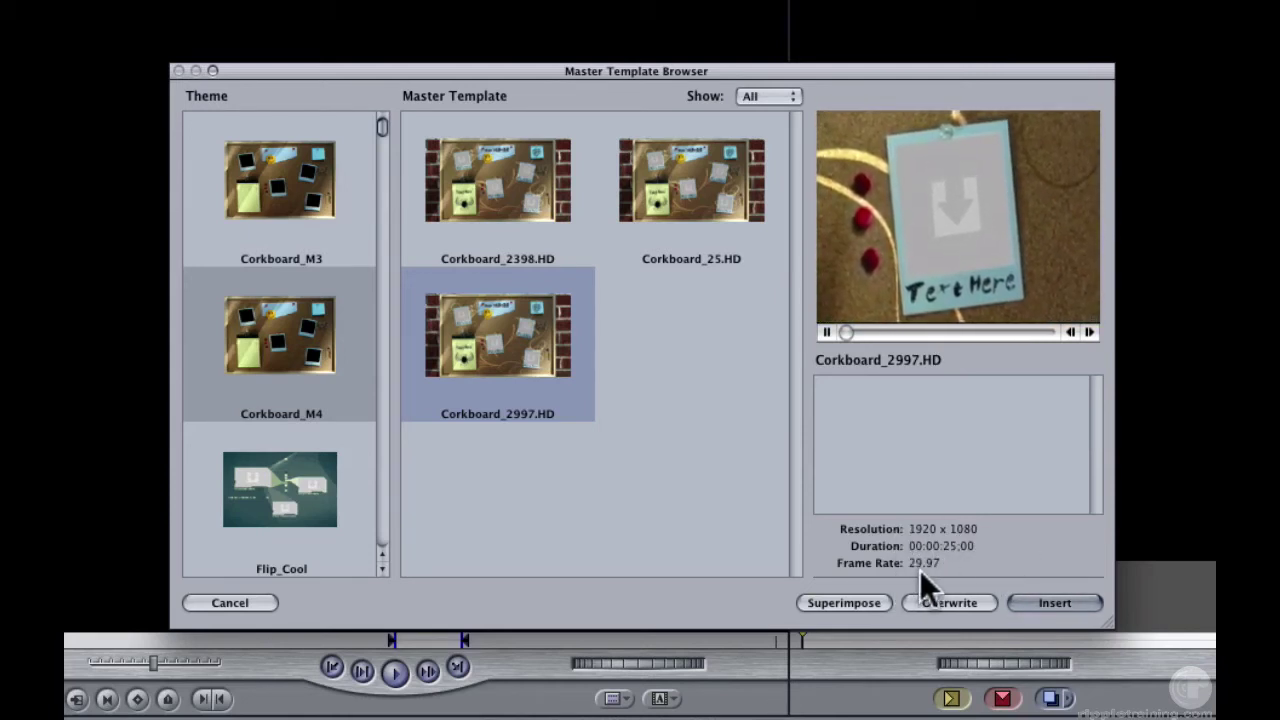
click(826, 331)
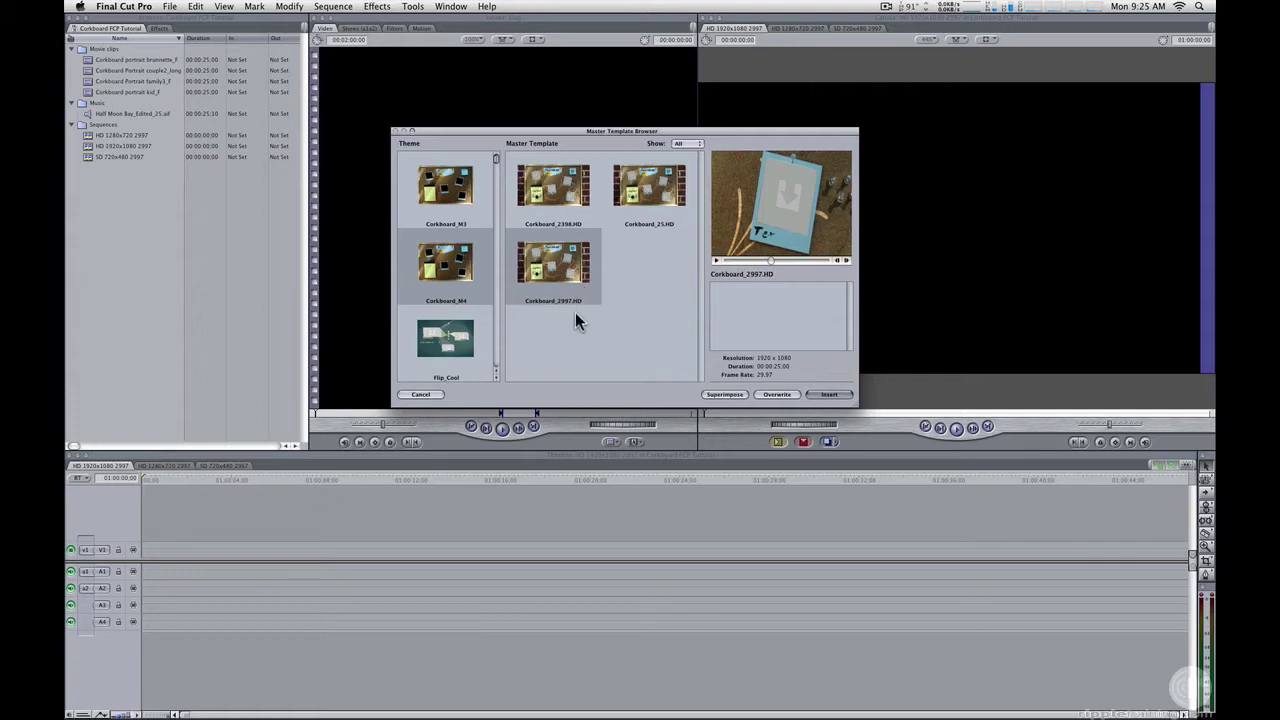
- Insert Corkboard_2997.HD into the HD 1920x1080 2997 sequence and move the playhead onto the corkboard
click(829, 393)
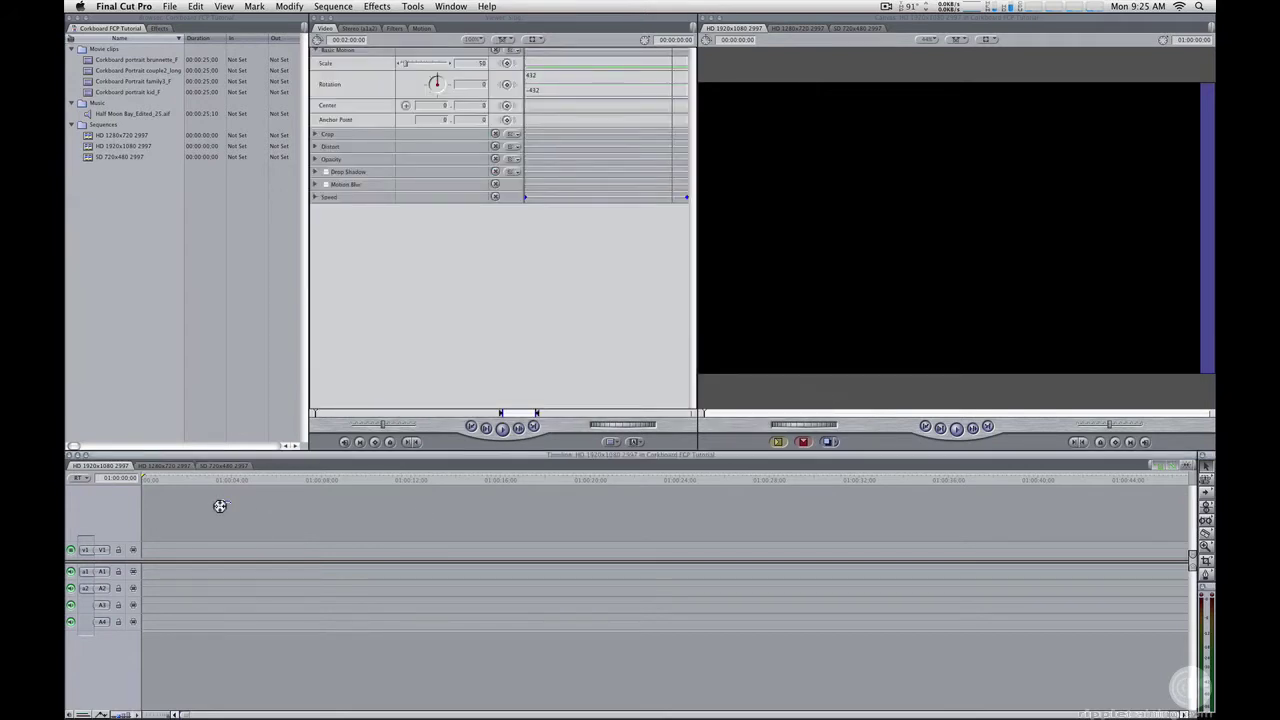
drag(220, 506, 221, 505)
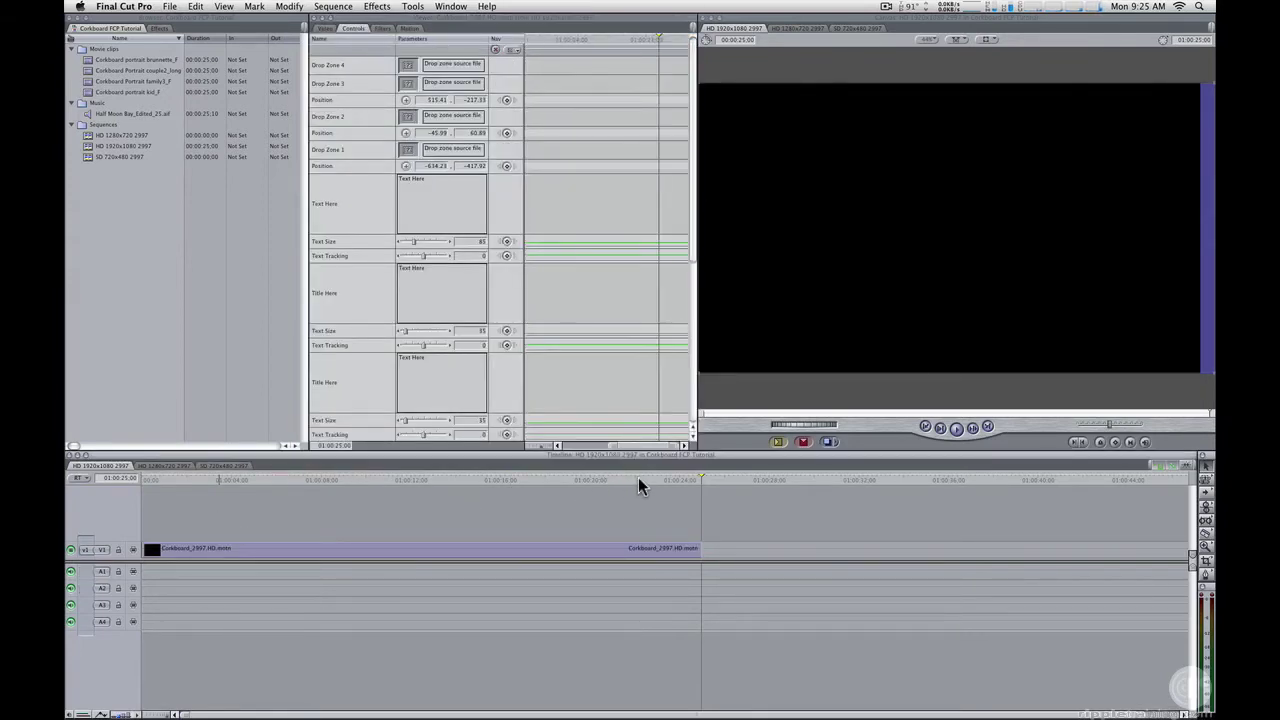
click(638, 480)
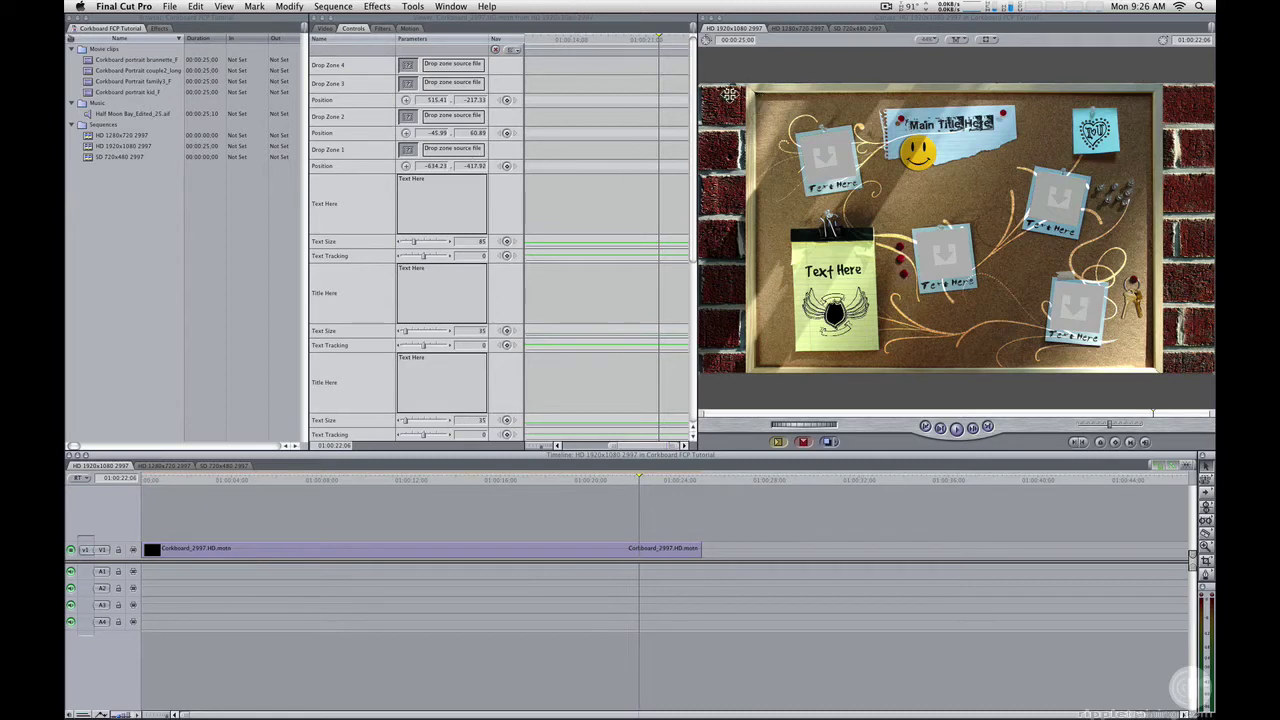
- Put the couple, kid, brunette and family portraits into Drop Zones 1, 2, 3 and 4
drag(694, 97, 677, 77)
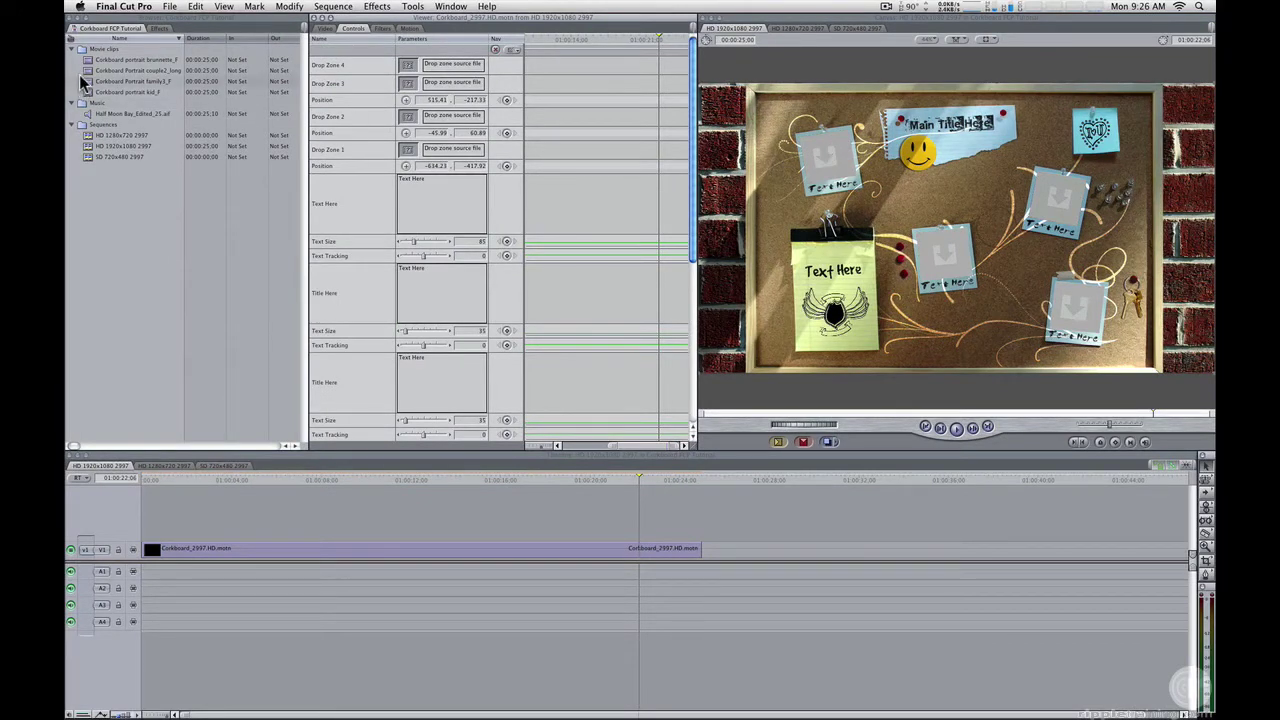
drag(100, 70, 403, 145)
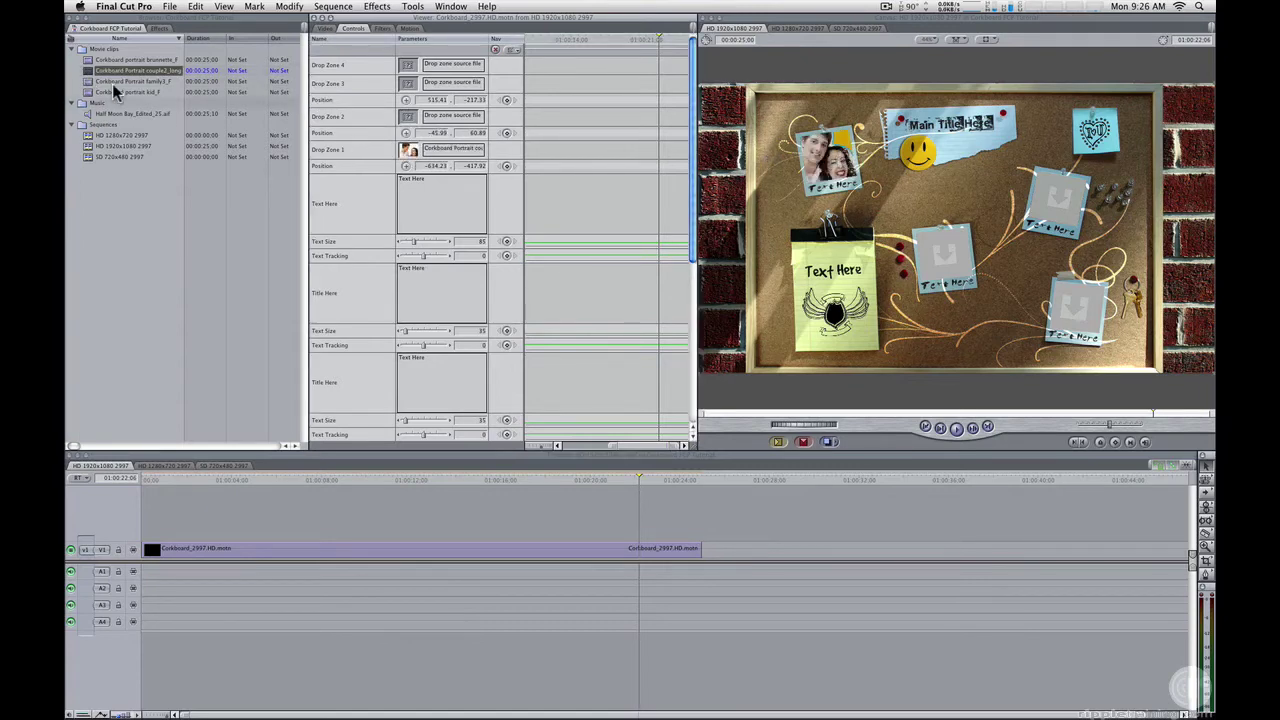
drag(96, 92, 405, 116)
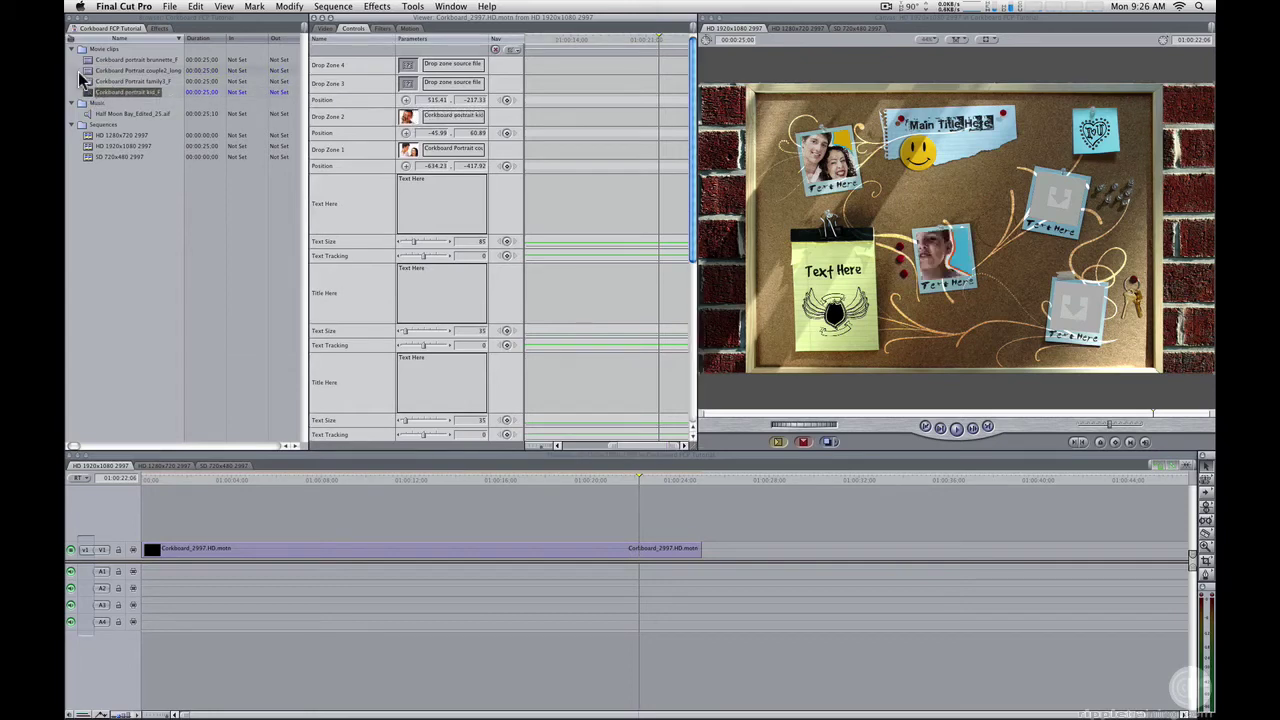
drag(95, 62, 407, 86)
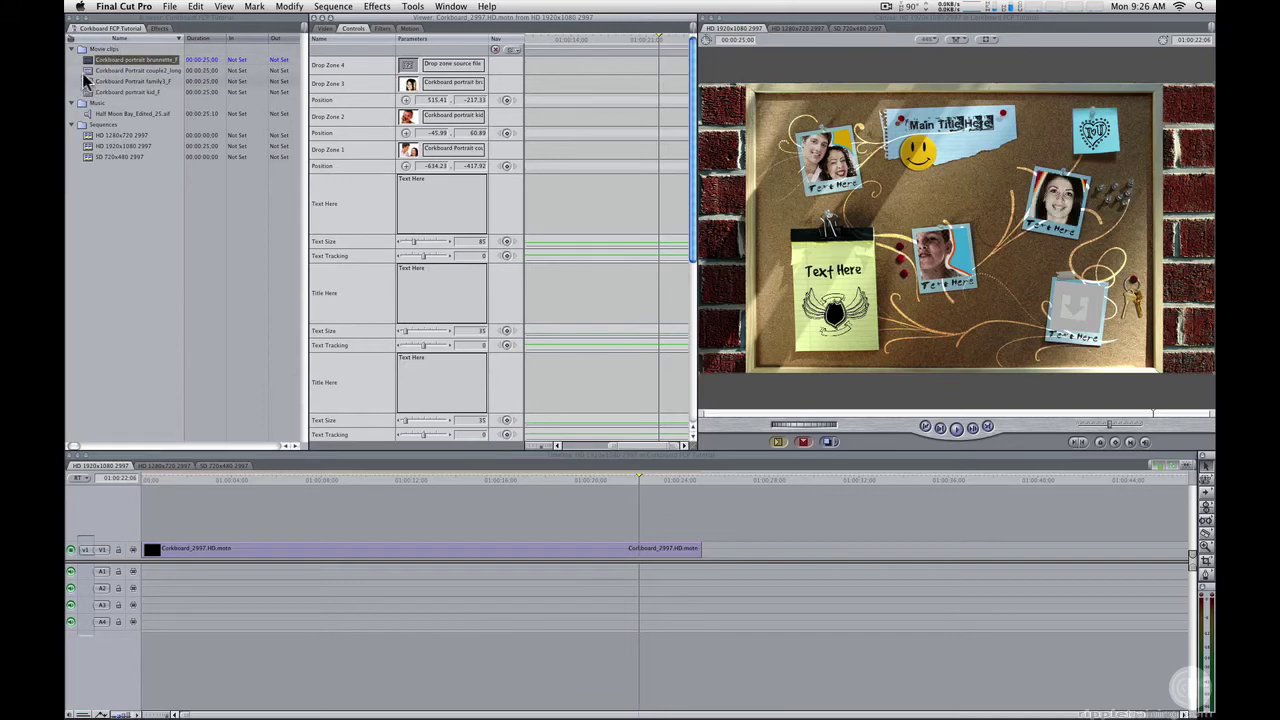
drag(86, 85, 406, 66)
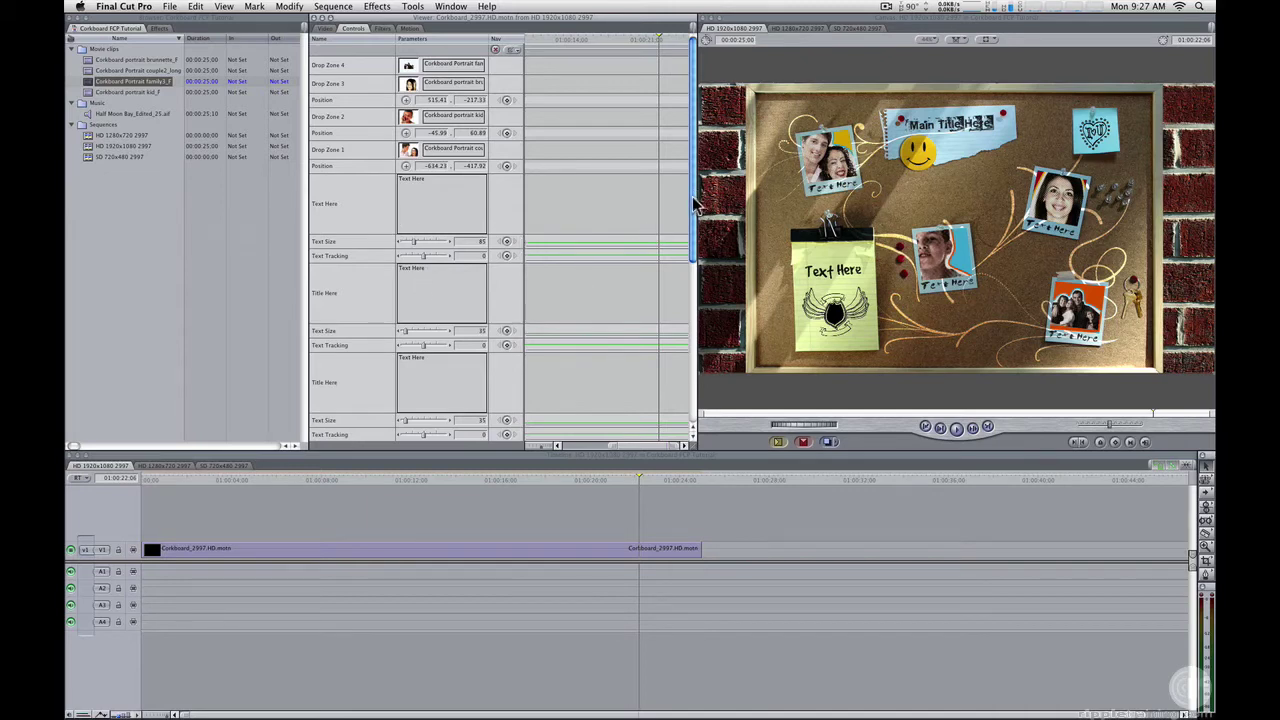
- Replace 'Main Title Here' with 'Family Show' and raise its text size to 68
drag(692, 200, 690, 380)
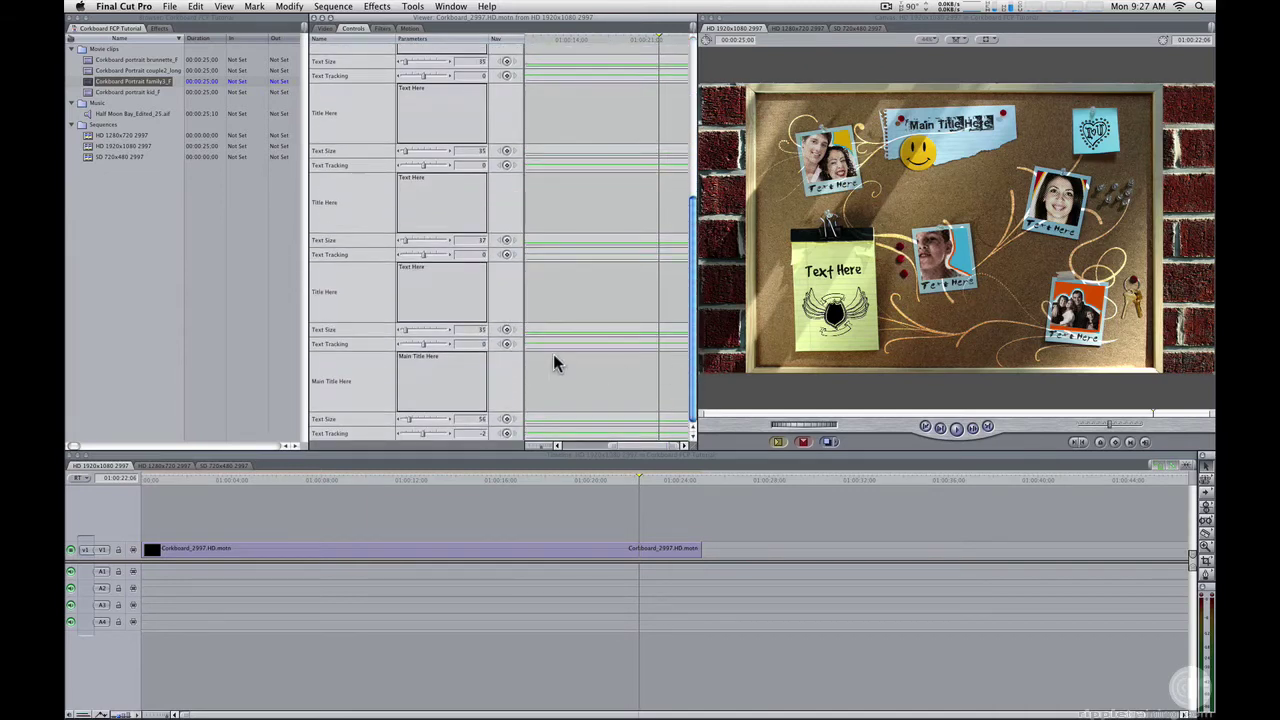
triple_click(447, 362)
text(Family Show:)
click(378, 372)
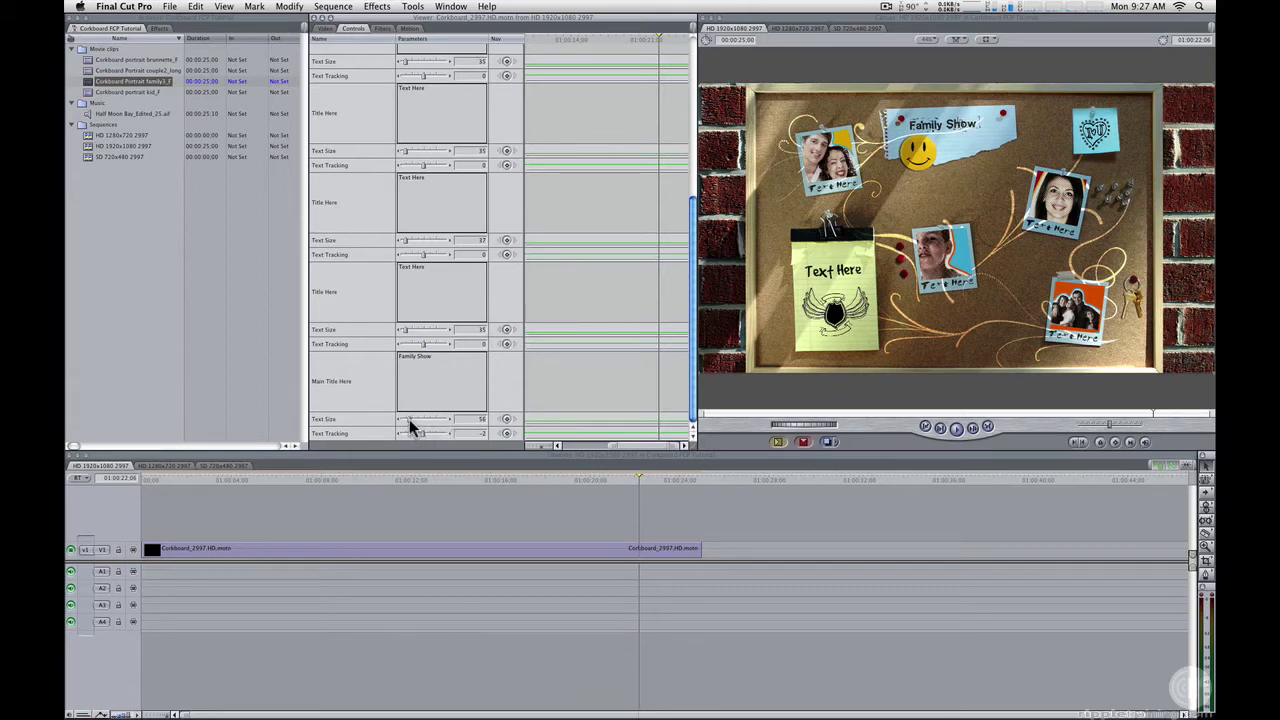
drag(409, 419, 410, 419)
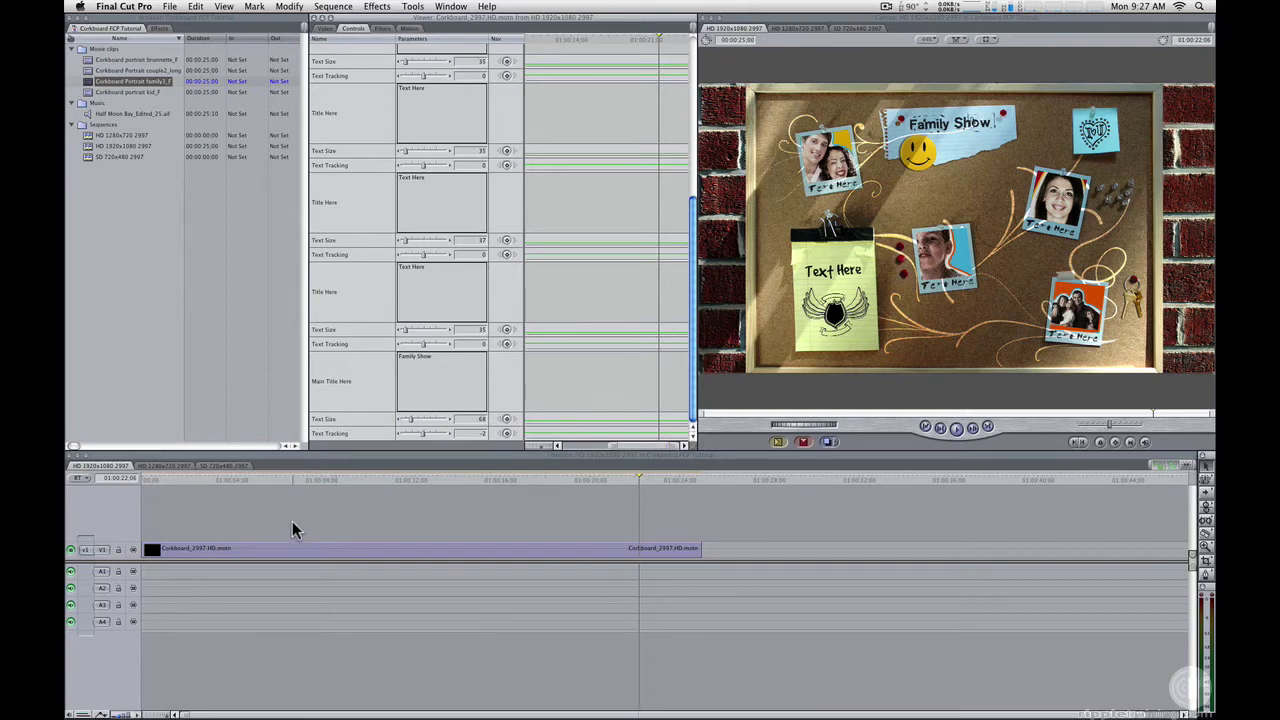
- Switch to the HD 1280x720 2997 sequence and check its settings, closing without changes
click(166, 467)
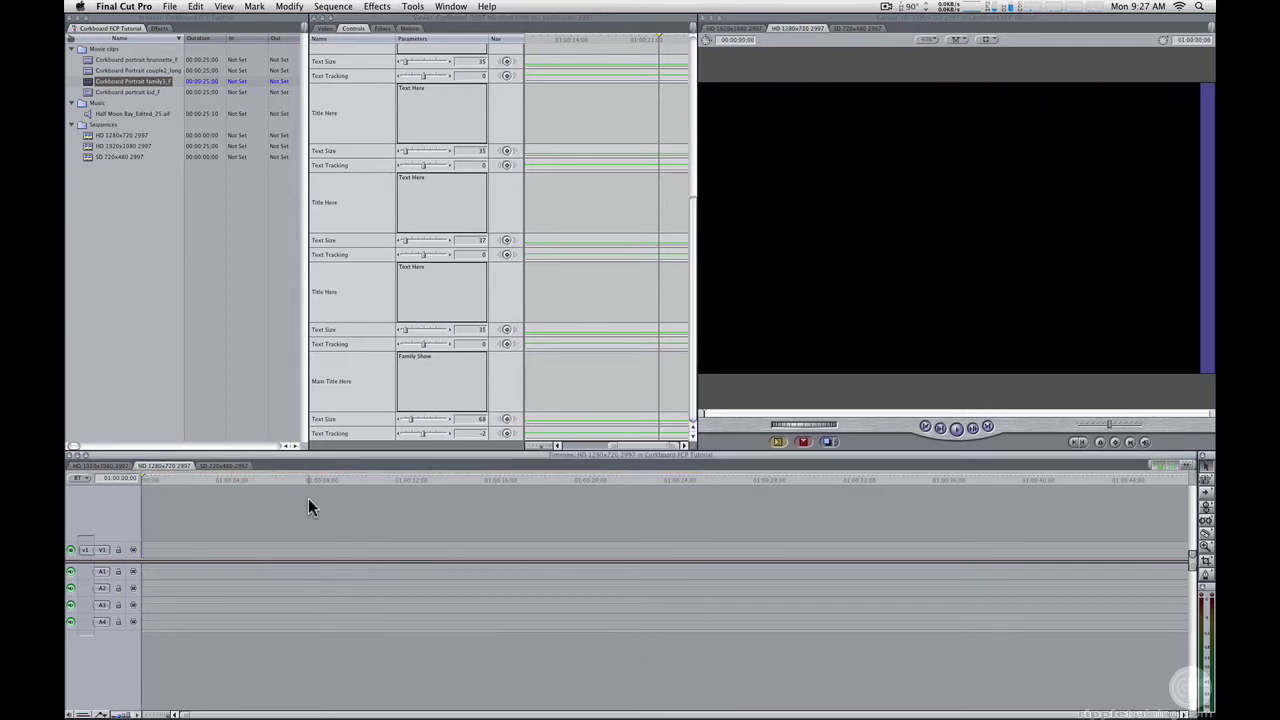
click(333, 6)
click(351, 60)
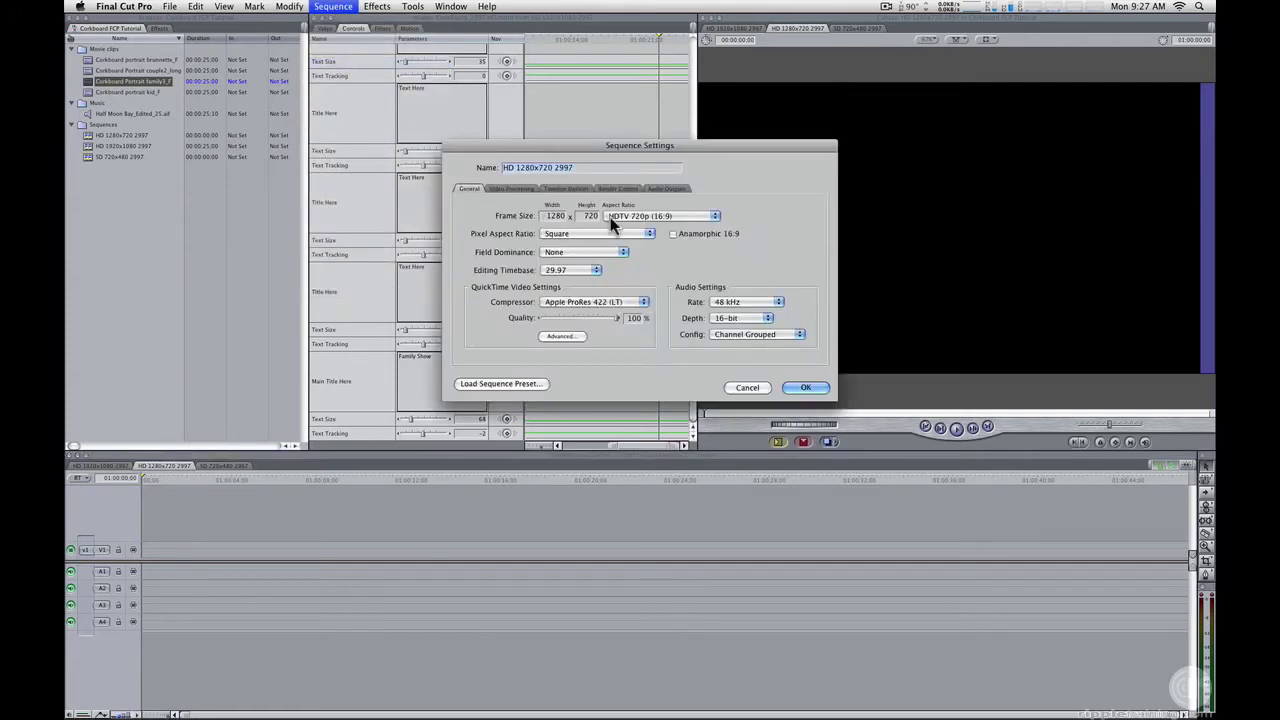
click(750, 387)
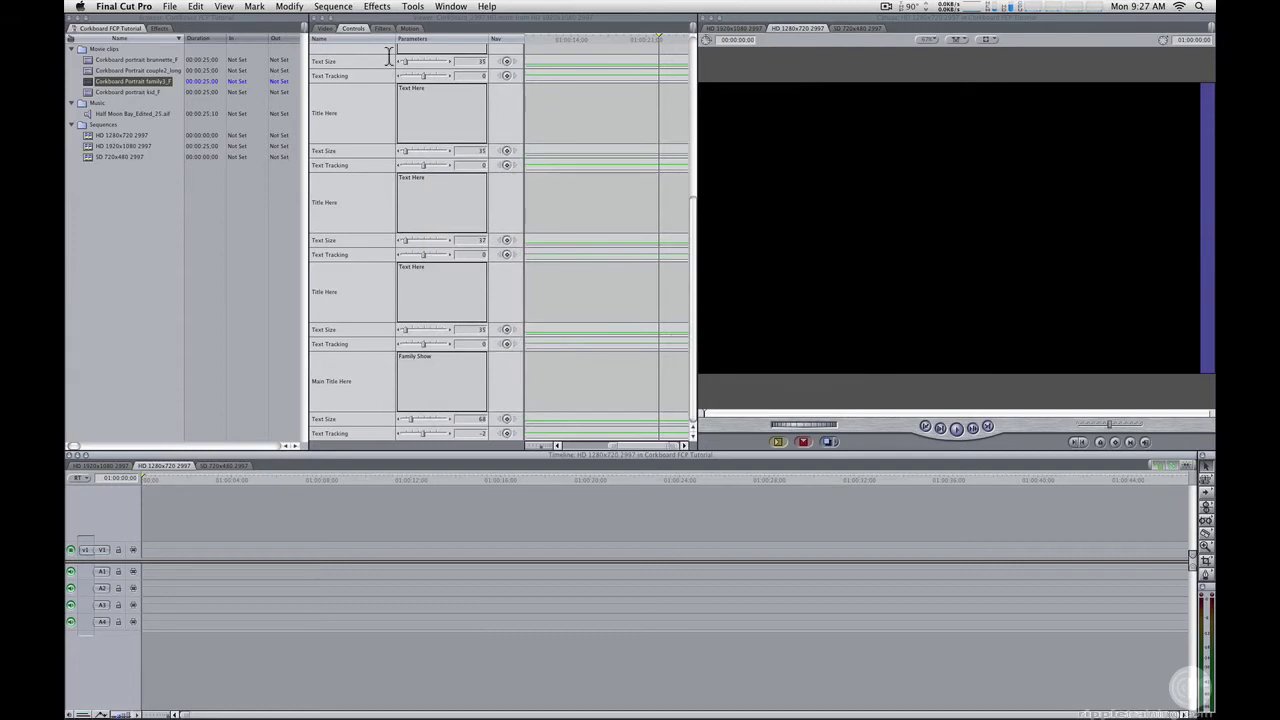
- Insert Corkboard_2997.HD via Add Master Template, extending the sequence to 25 seconds
click(330, 7)
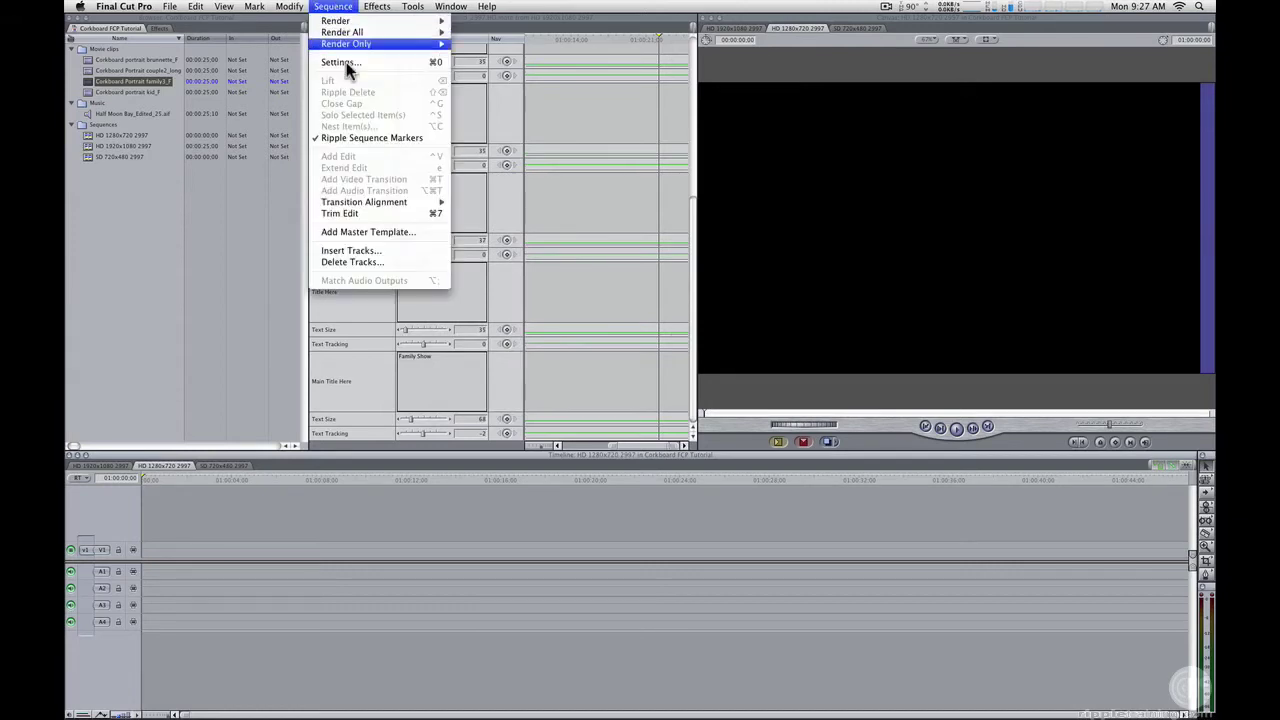
click(387, 235)
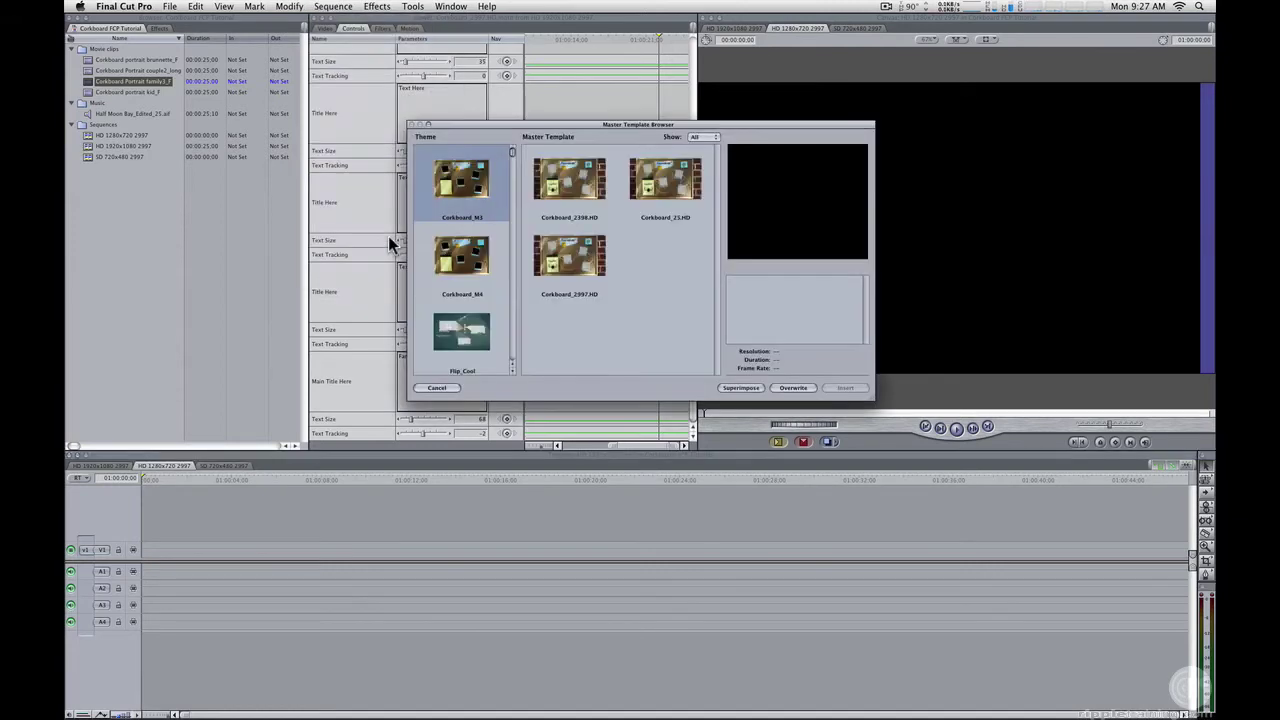
click(573, 264)
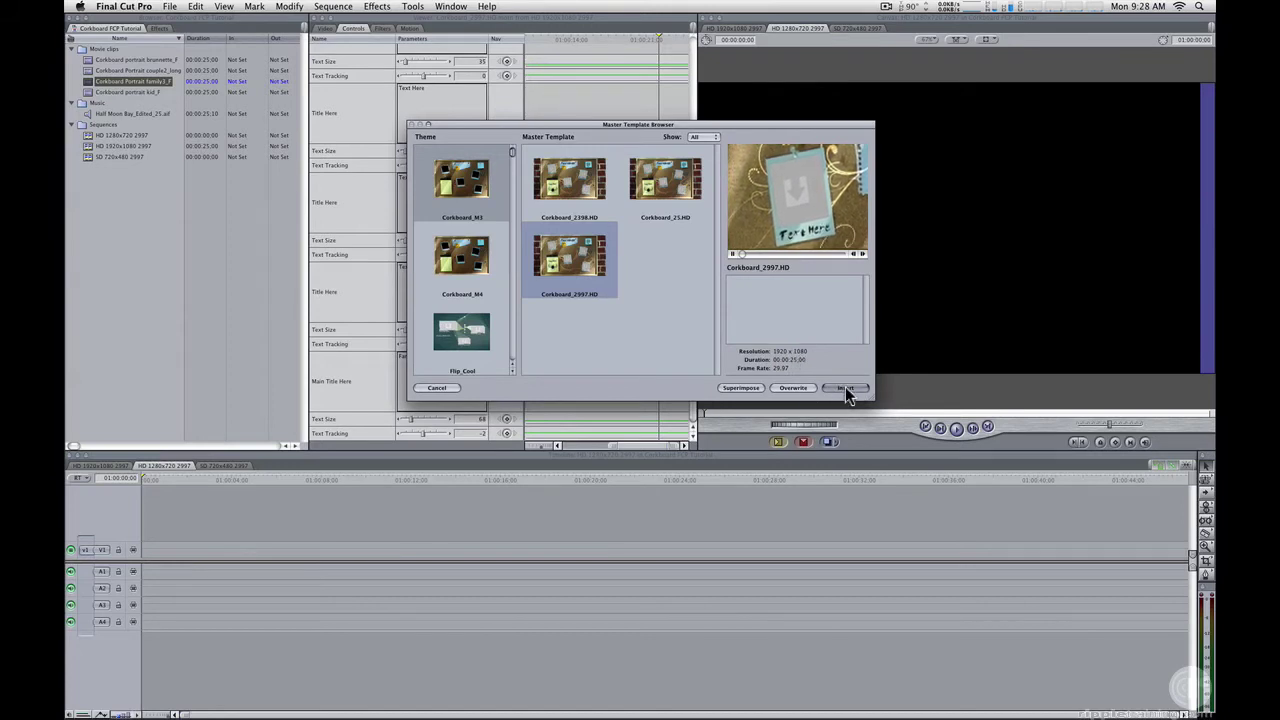
click(845, 388)
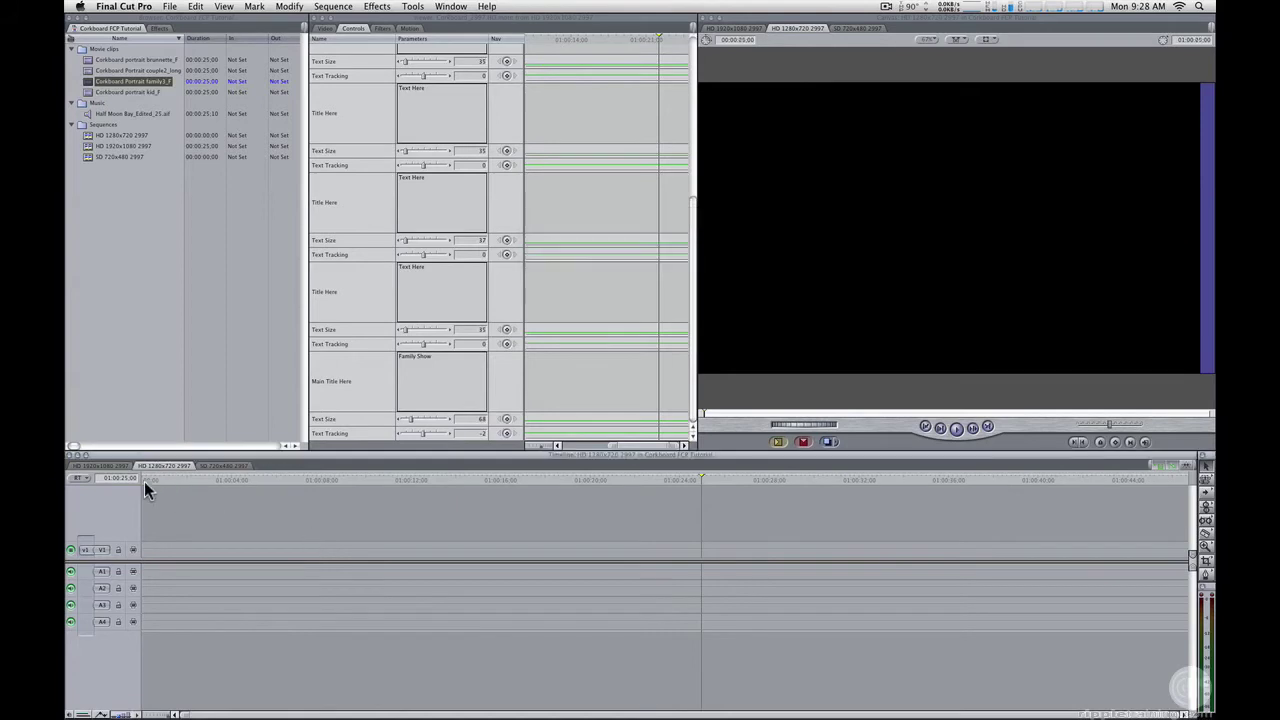
- Scrub into the 1280x720 corkboard clip and show its Motion scale of 66.67
click(607, 476)
click(640, 476)
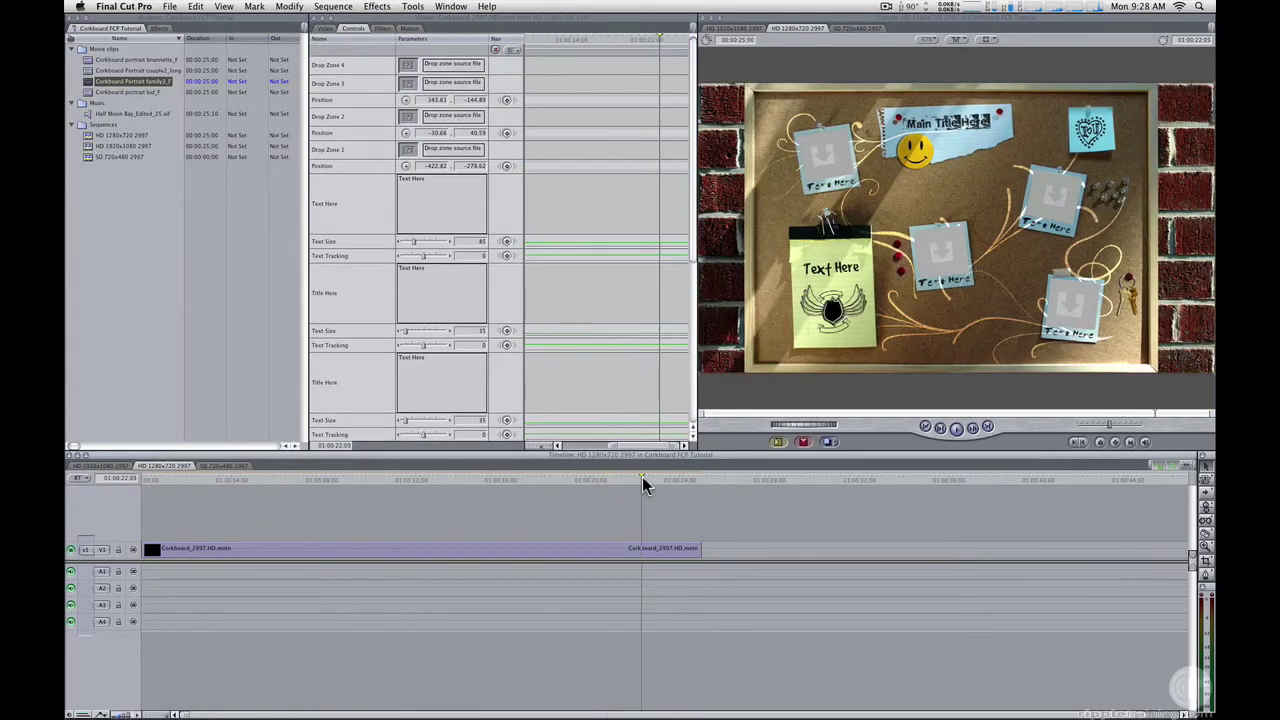
drag(642, 476, 648, 477)
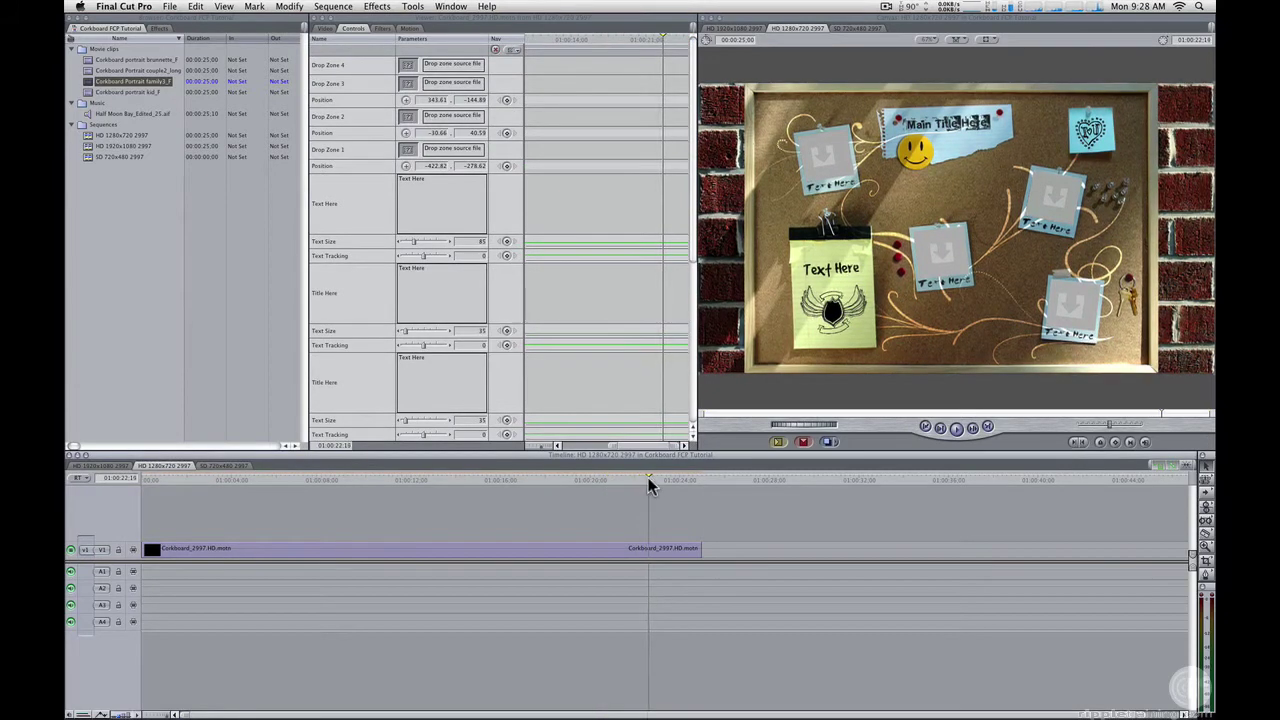
click(412, 29)
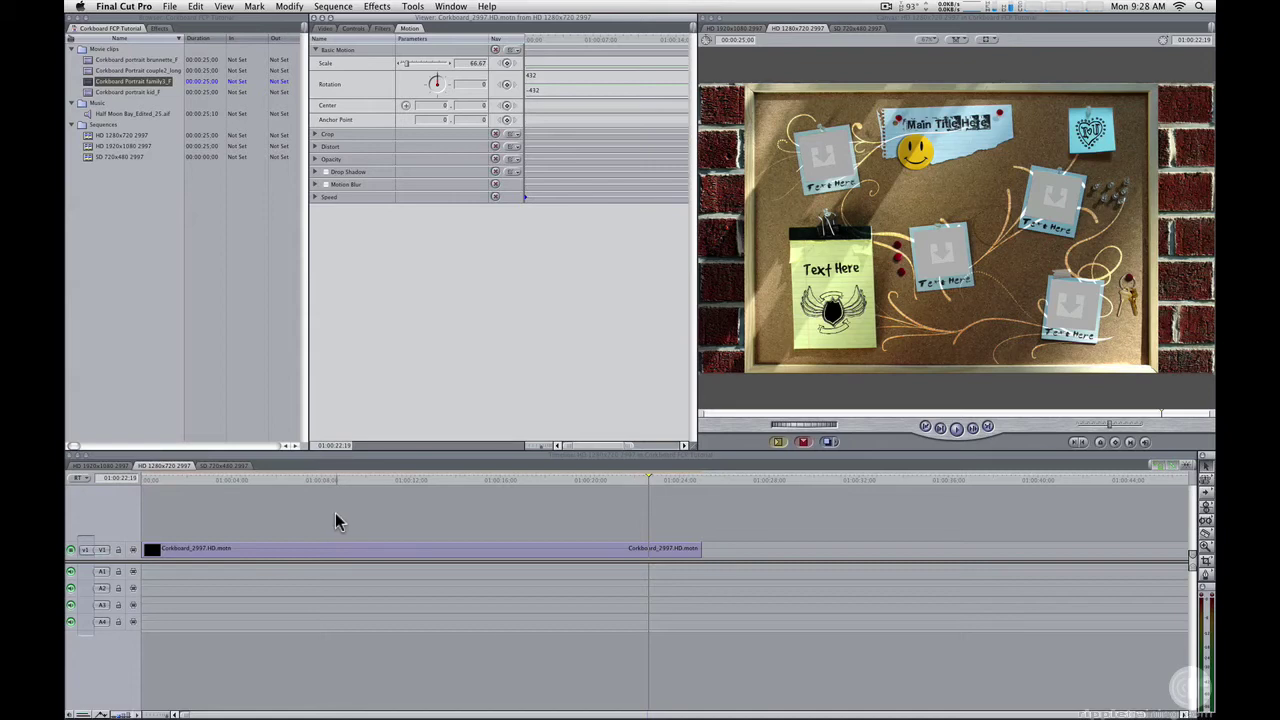
- Switch to the SD 720x480 2997 sequence and review its settings without changes
click(223, 466)
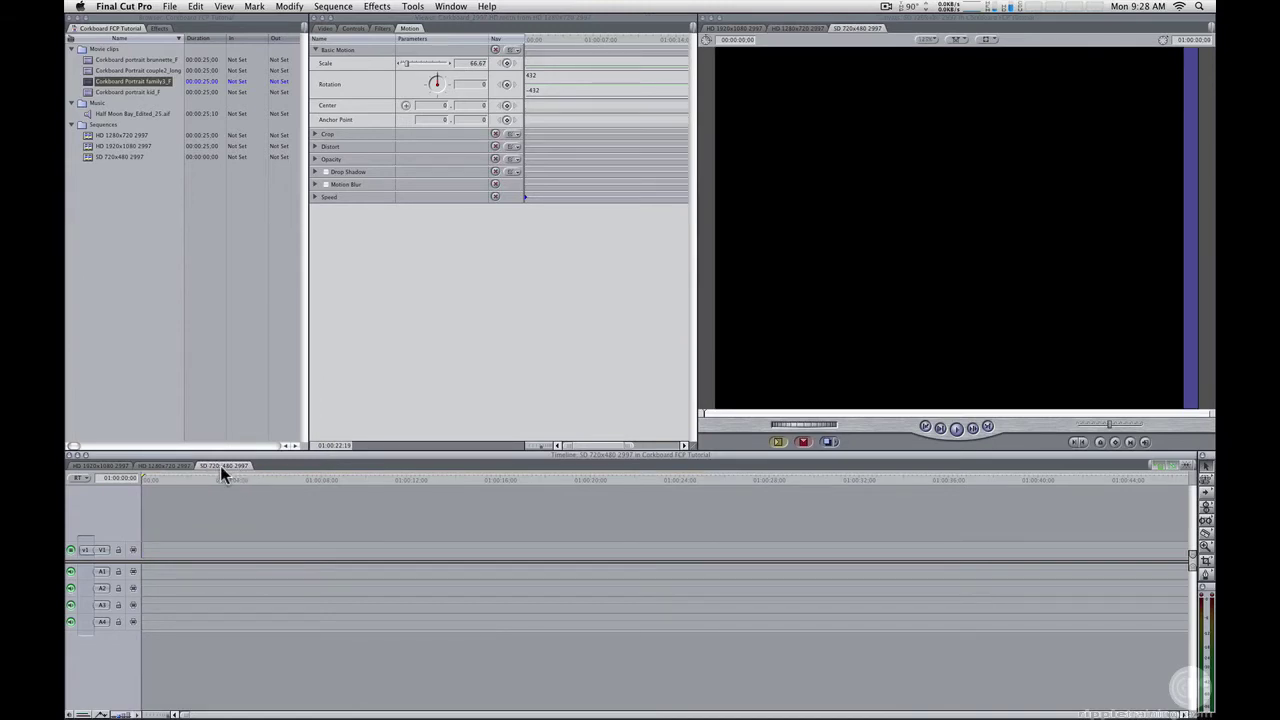
key(super+0)
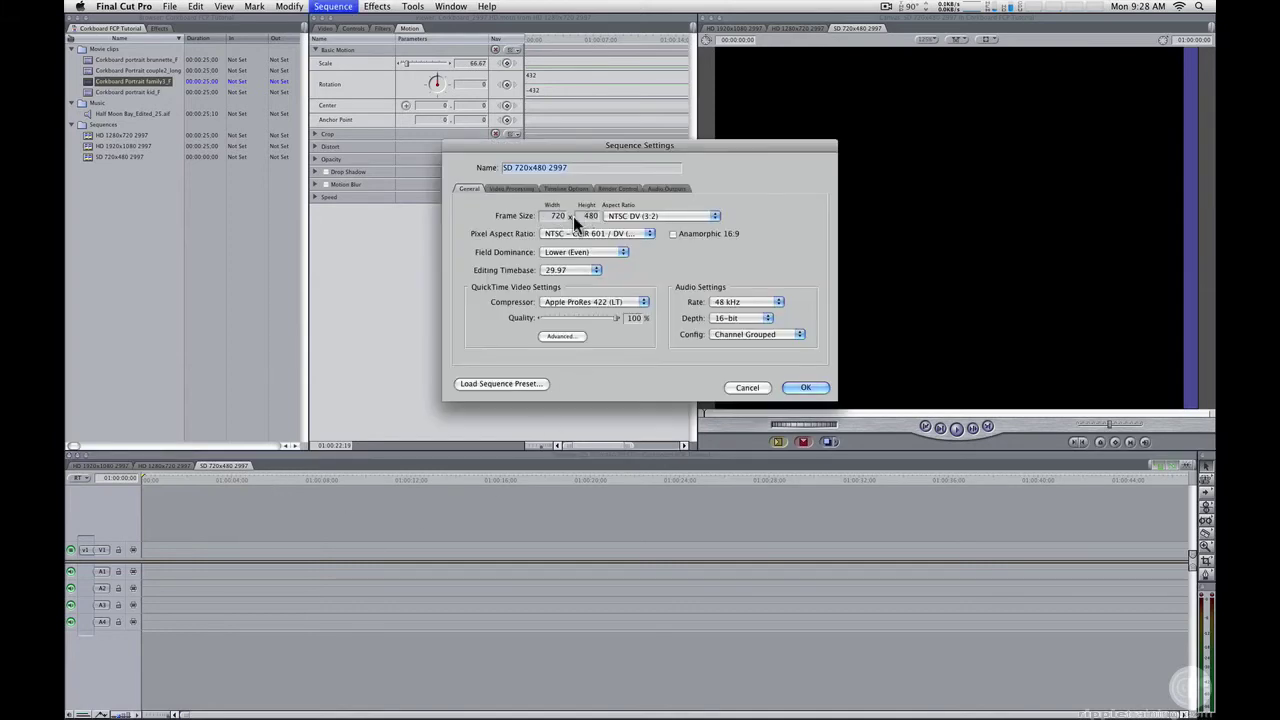
click(741, 385)
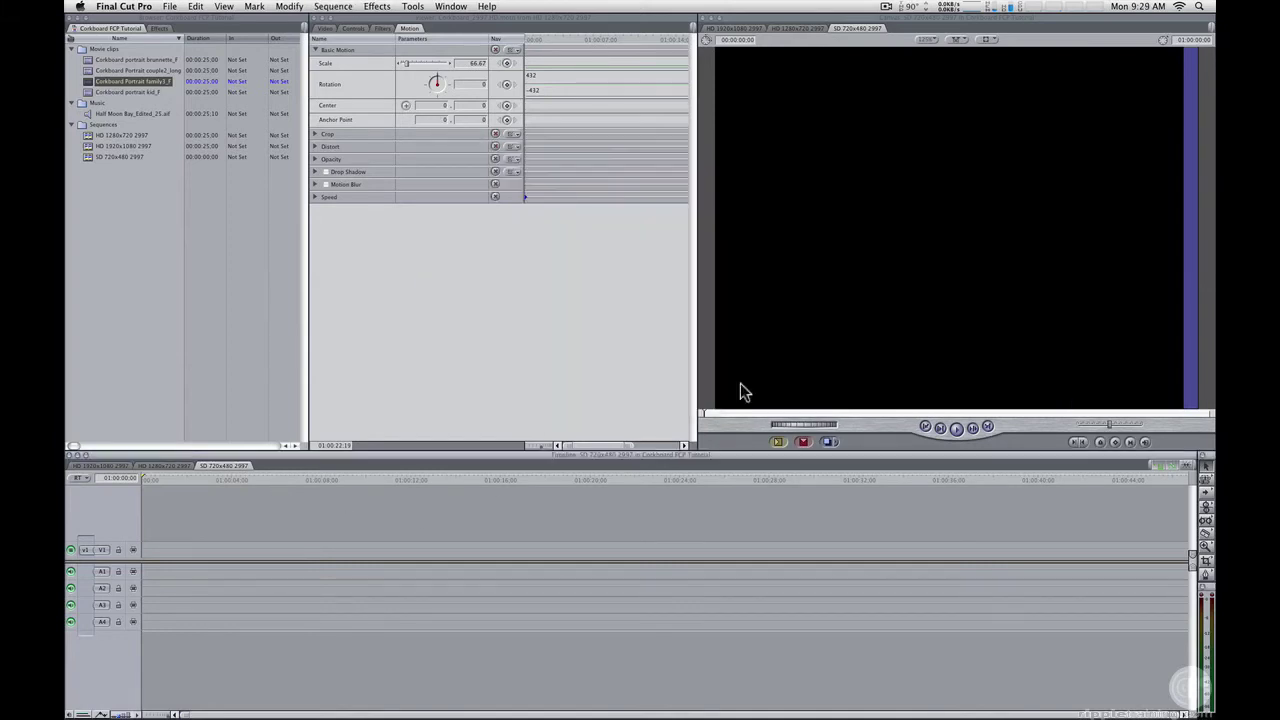
- Insert Corkboard_2997.HD via Add Master Template as a 25-second clip
click(331, 7)
click(418, 233)
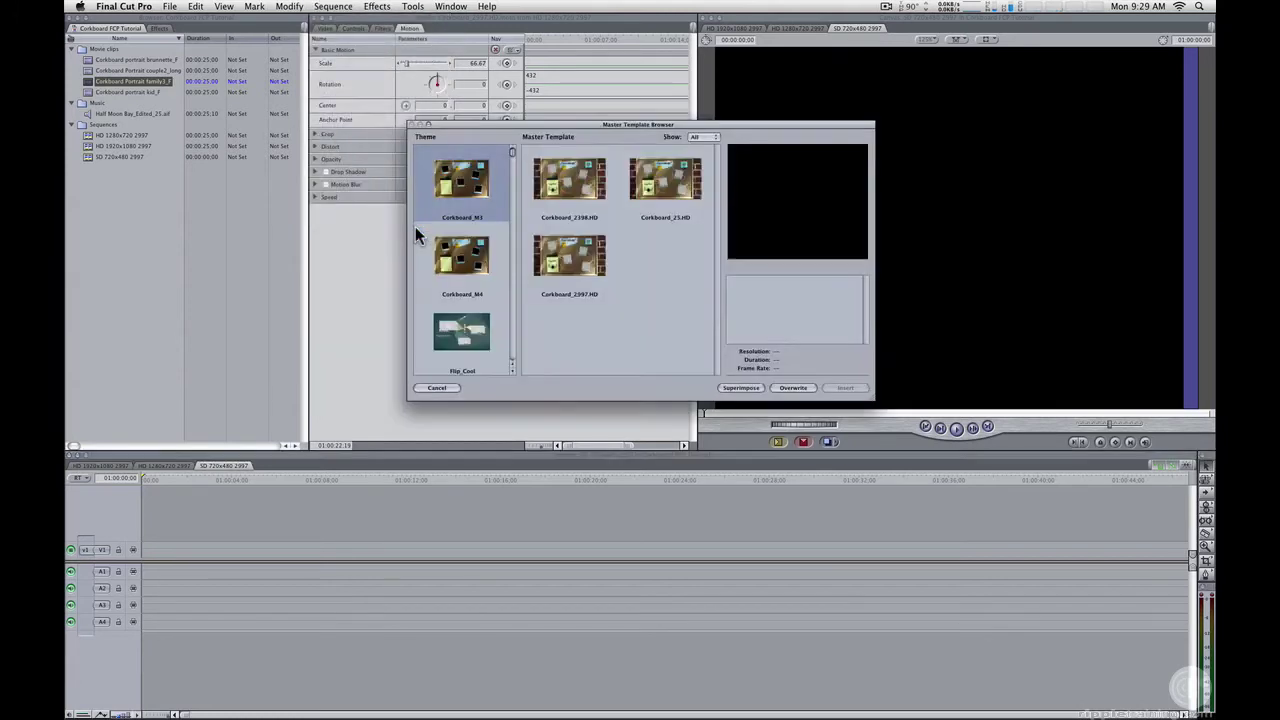
click(579, 259)
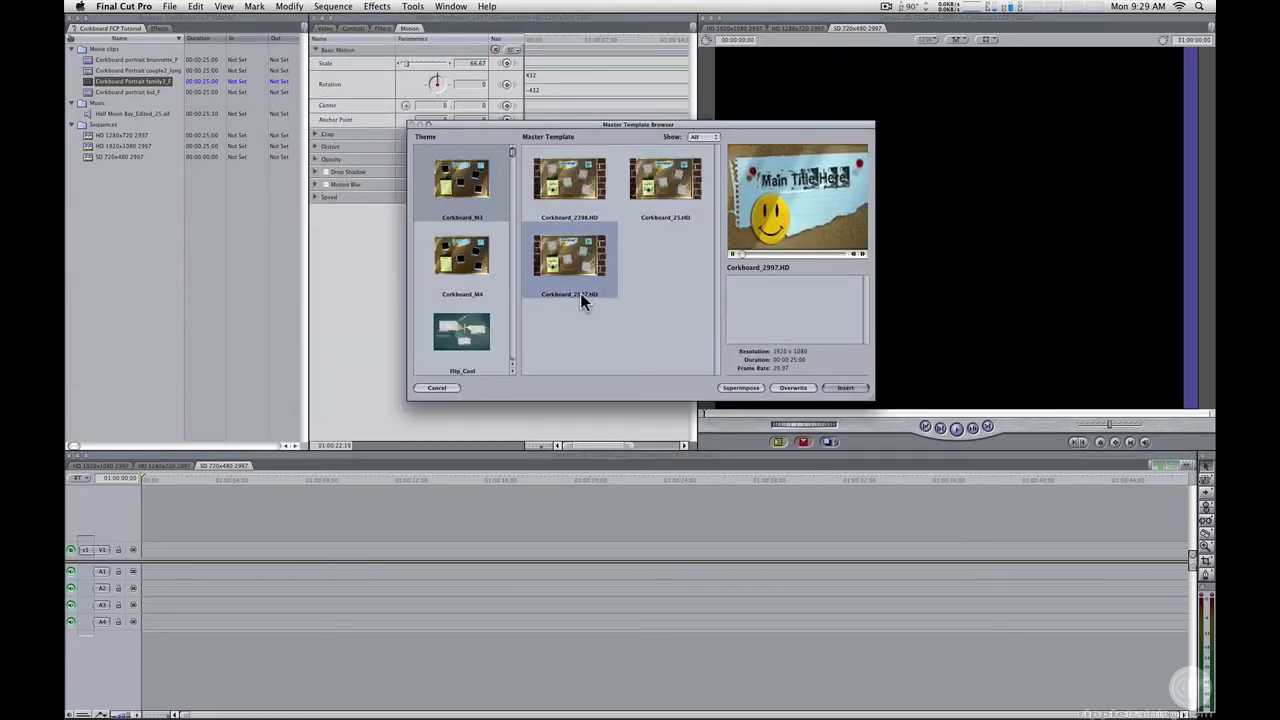
click(838, 387)
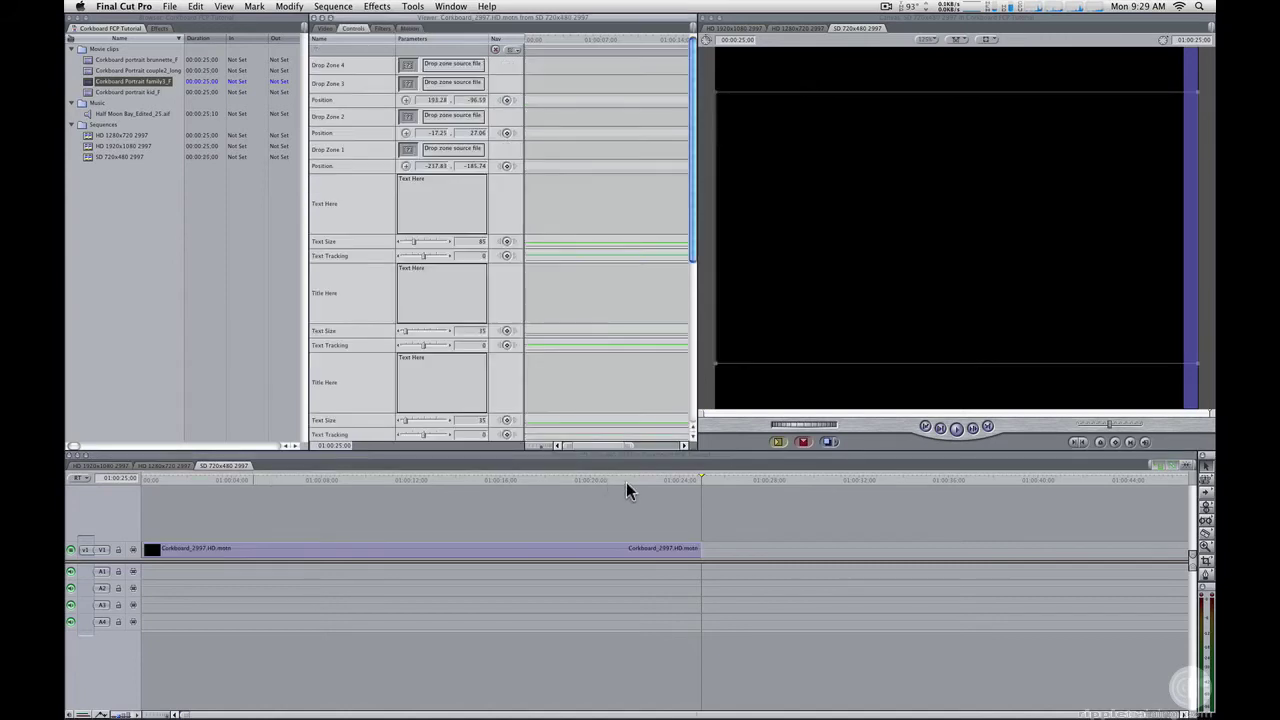
- Move the playhead to the wide corkboard frame near the end of the SD clip
click(621, 480)
click(621, 480)
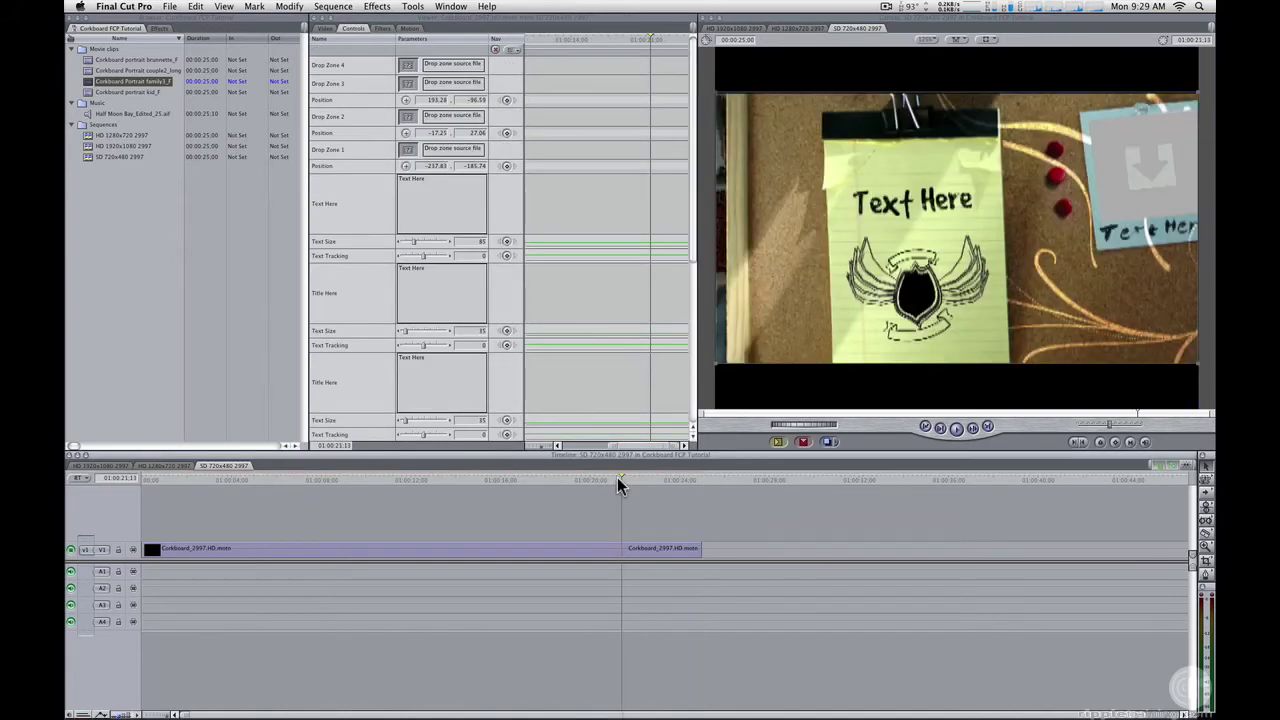
key(Right)
key(Right)
key(Right)
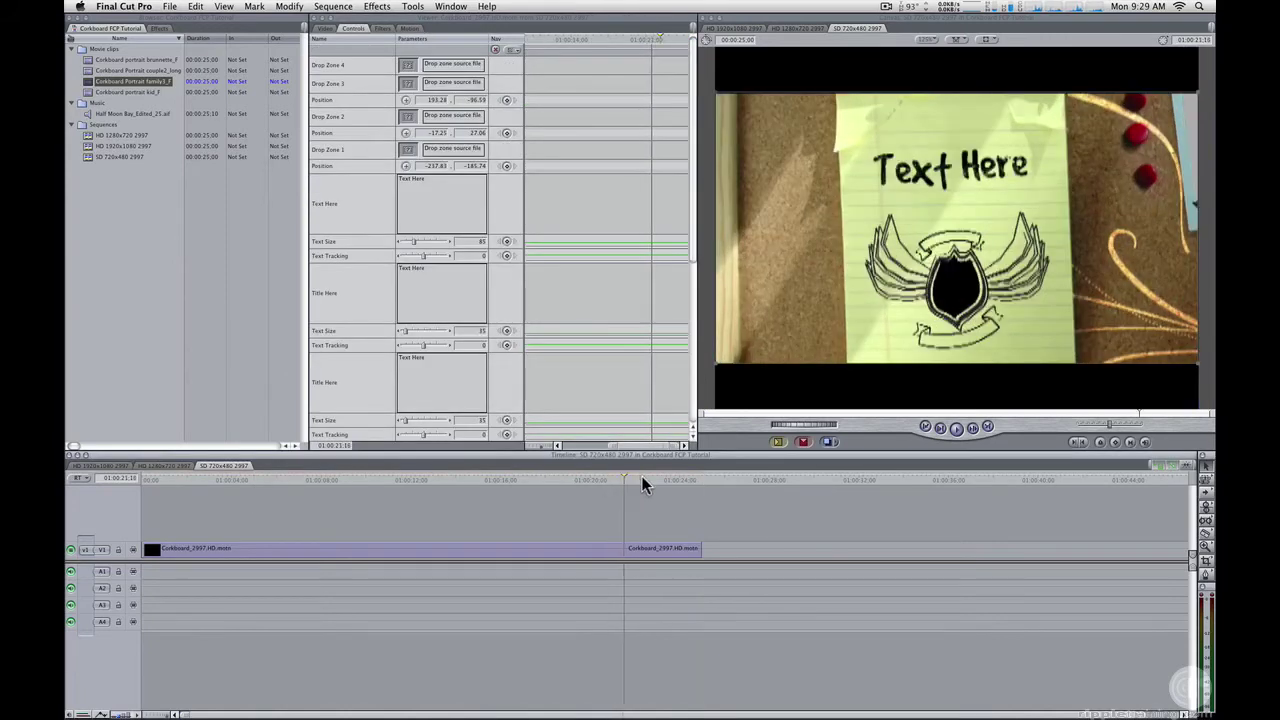
click(655, 480)
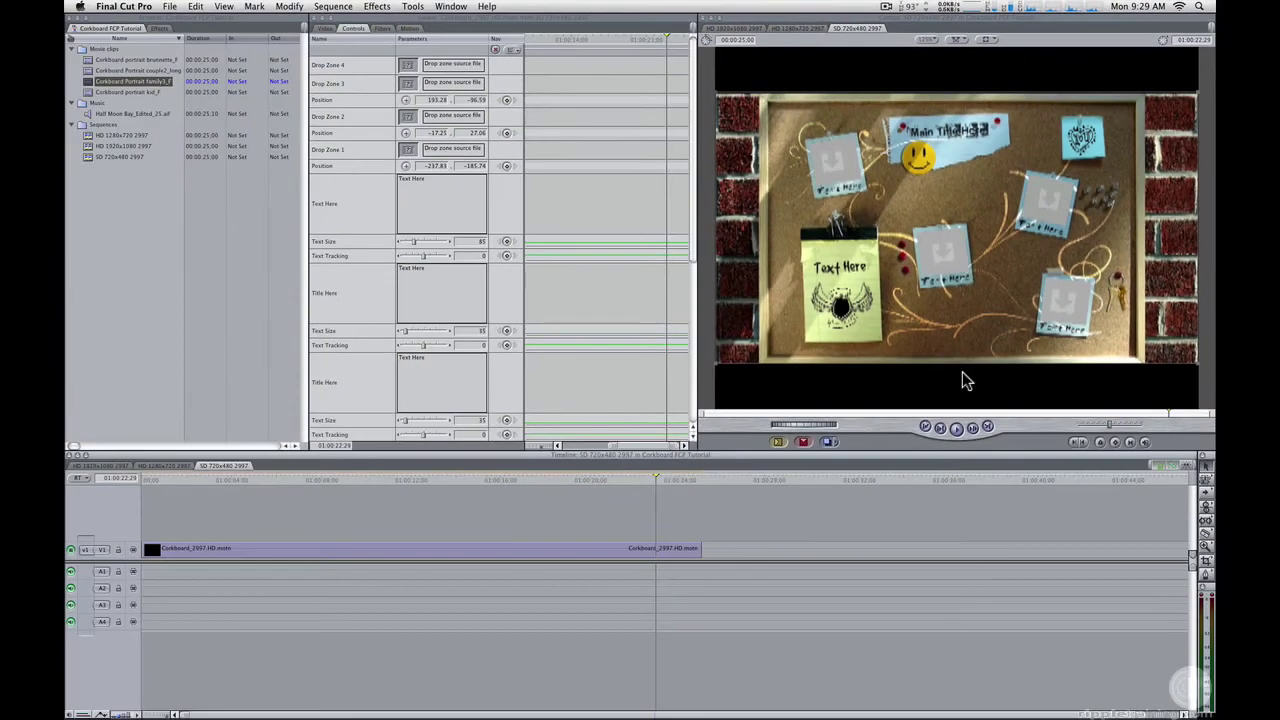
- Set the SD clip's Motion scale to 45, then return to the HD 1920x1080 2997 sequence
click(417, 29)
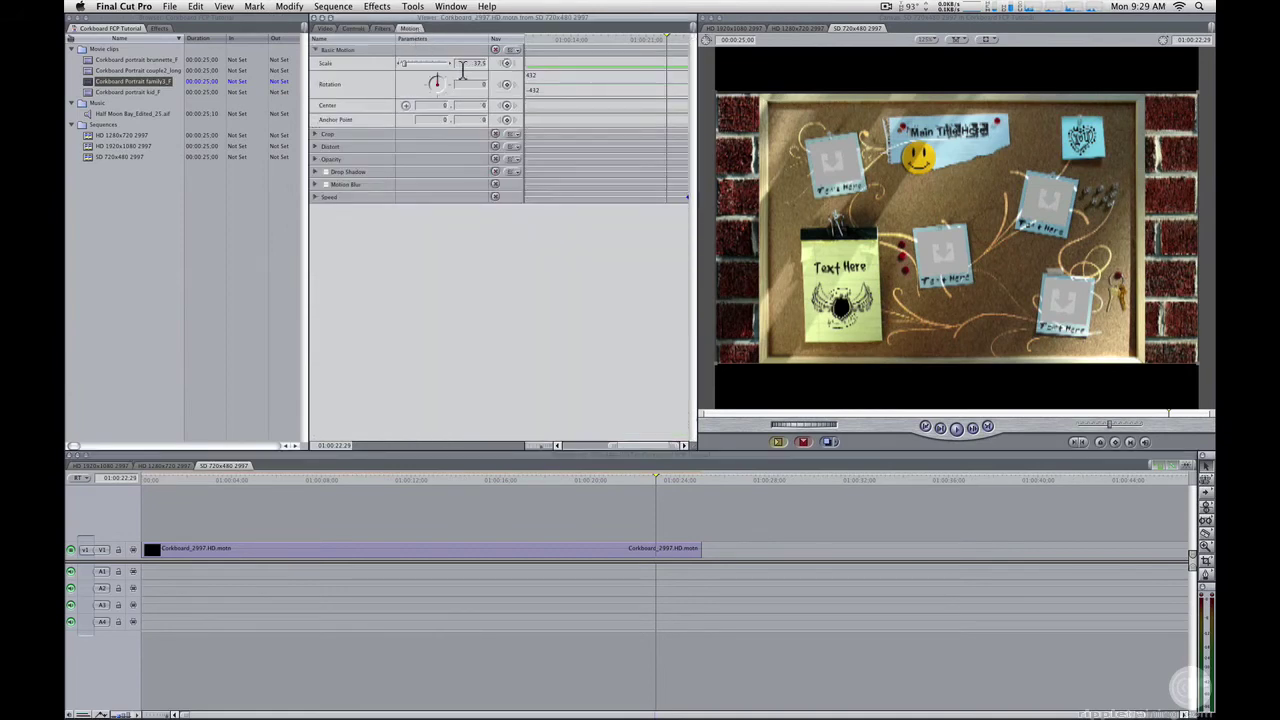
drag(446, 66, 403, 69)
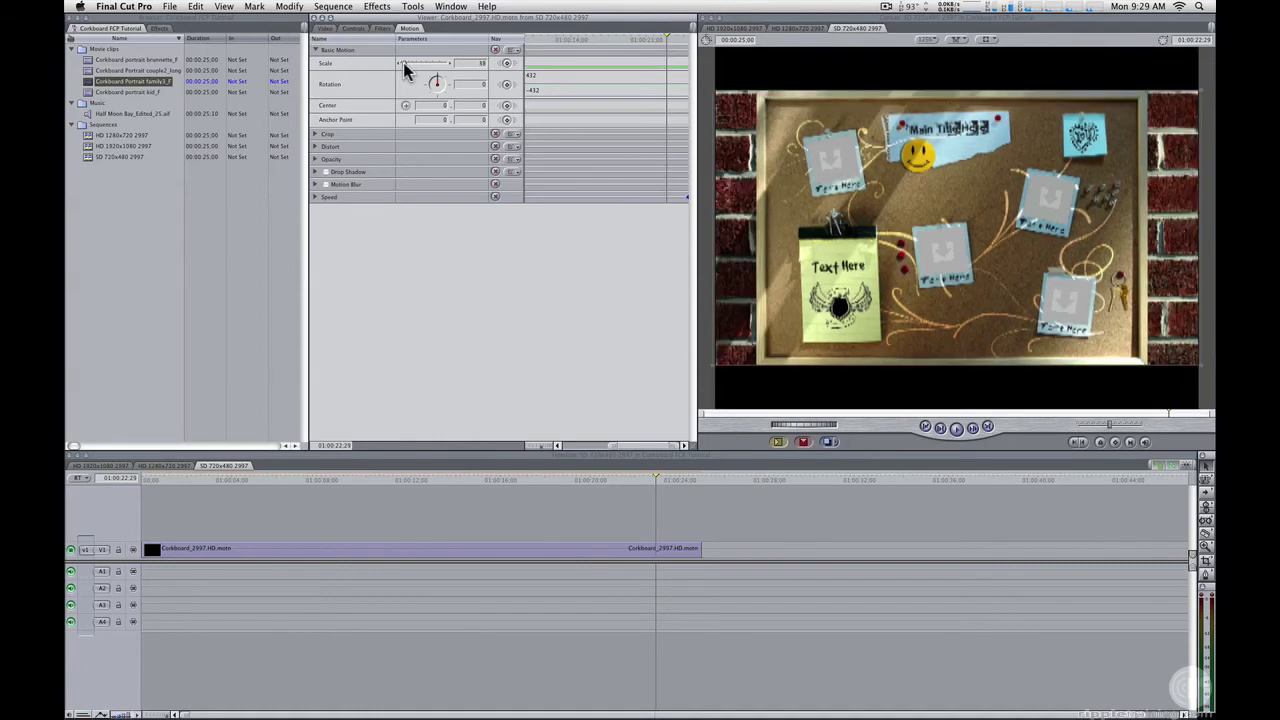
click(449, 61)
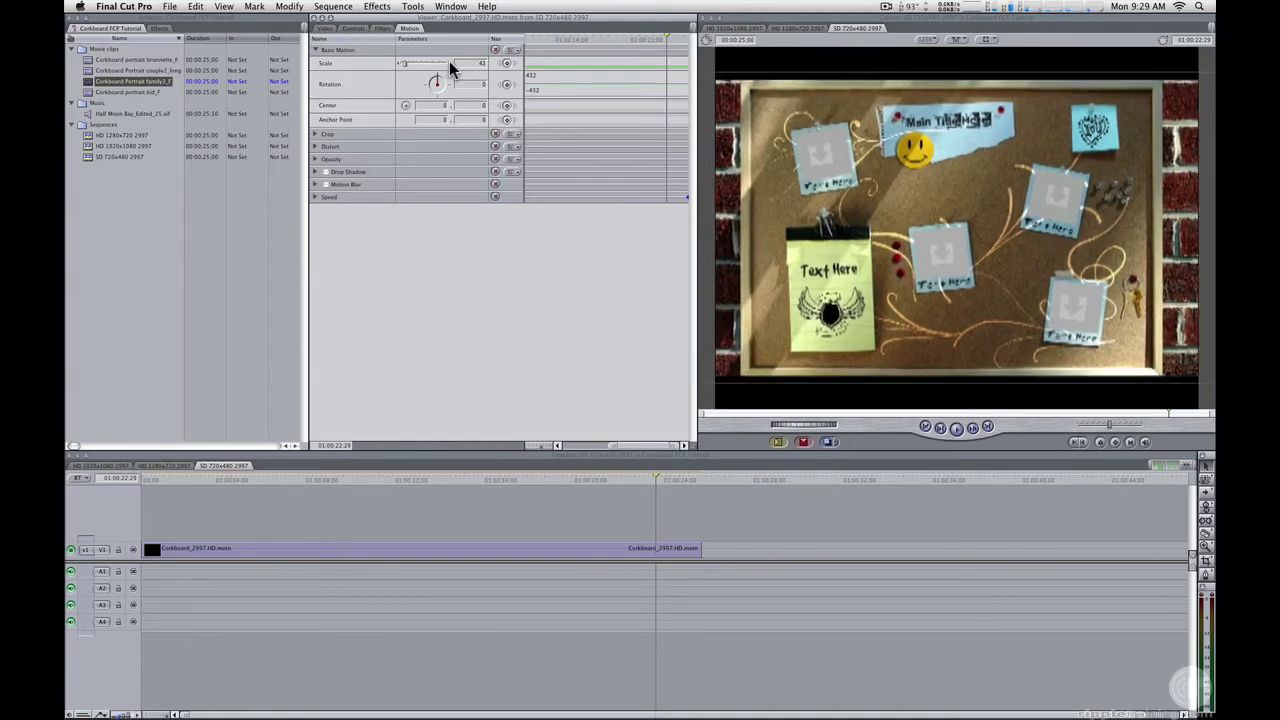
click(449, 61)
click(449, 61)
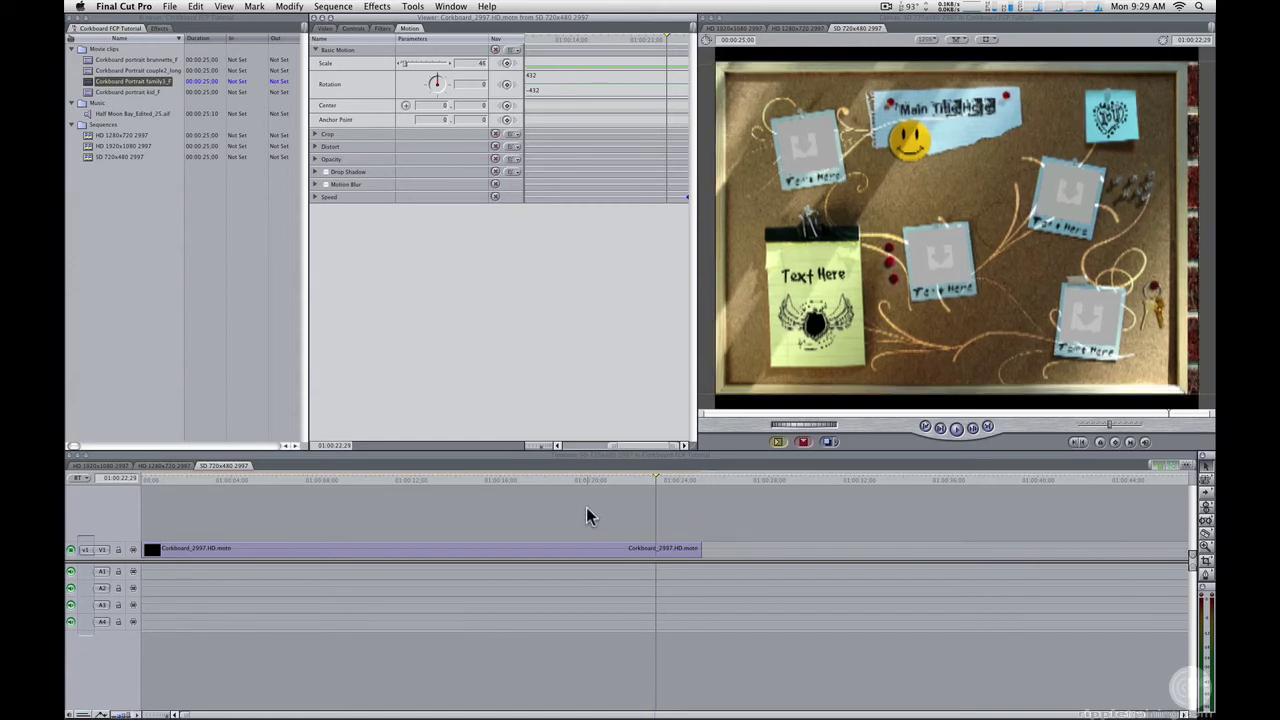
click(106, 465)
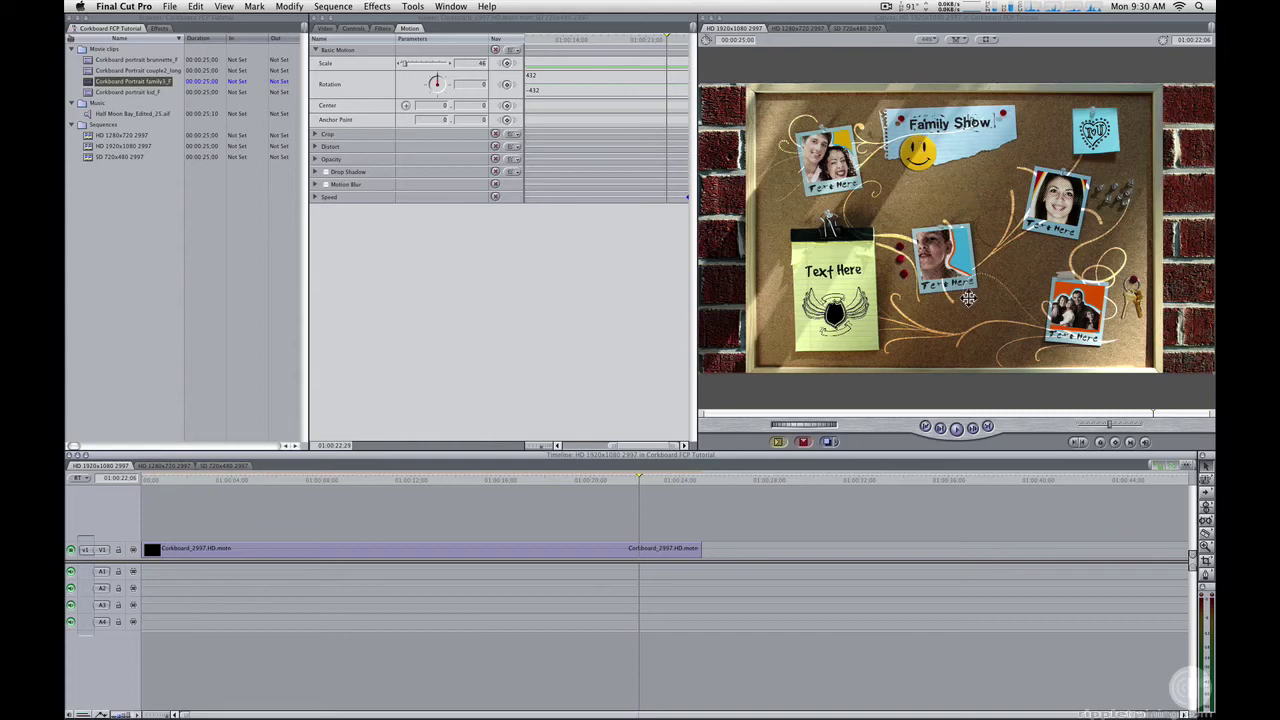
- Open a copy of the HD sequence's corkboard clip in Motion as Corkboard_2997 Copy.HD.motn
right_click(595, 552)
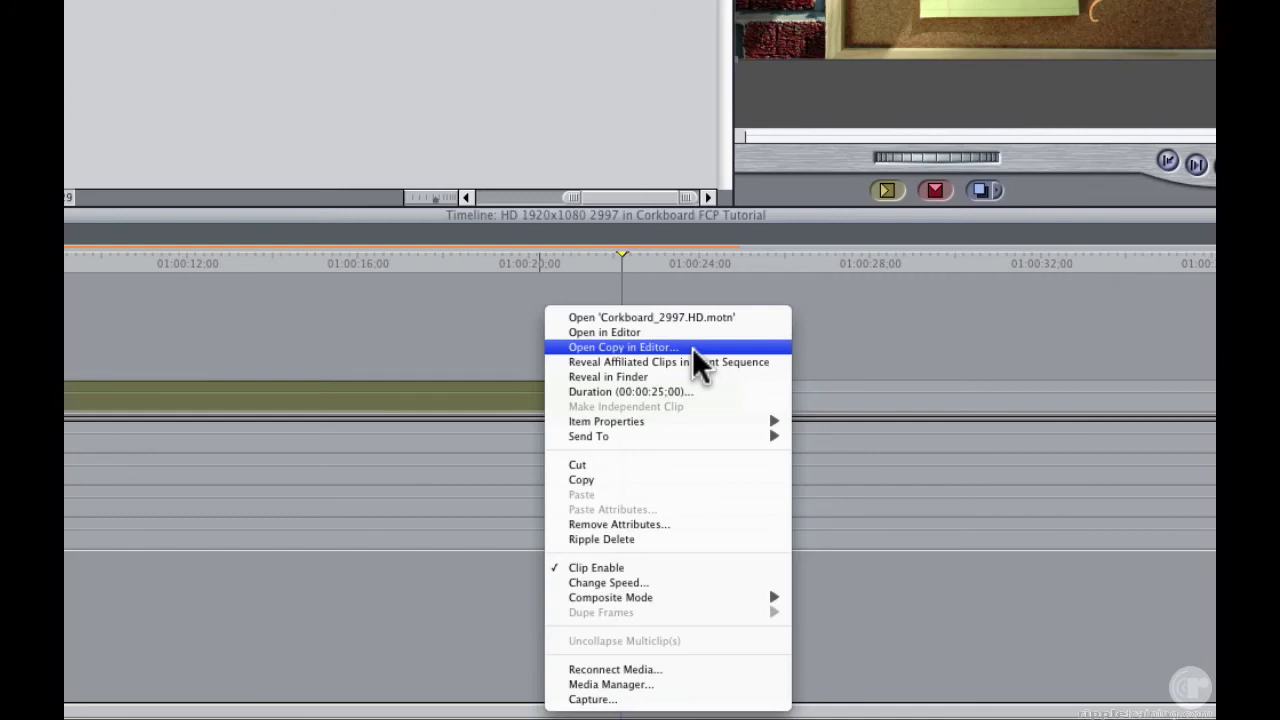
click(693, 349)
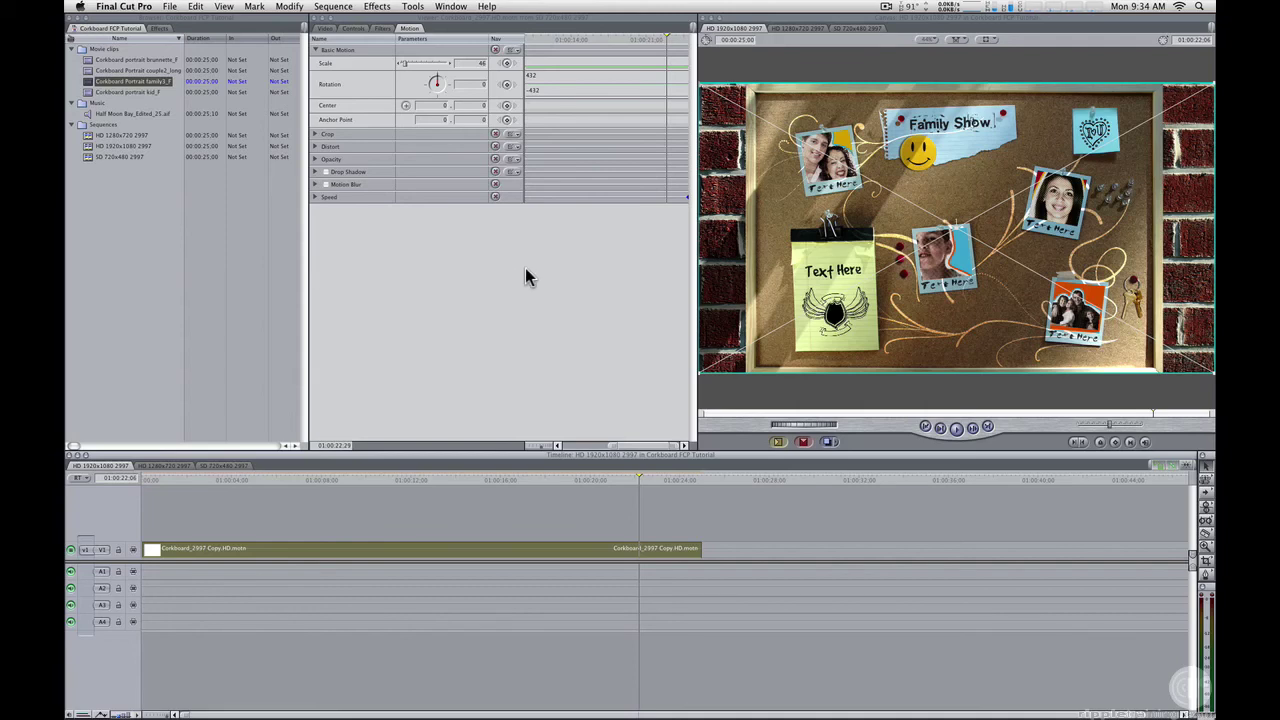
- Place Half Moon Bay_Edited_25.aif at the sequence start on A1/A2 and preview around 01:00:09:11
click(87, 114)
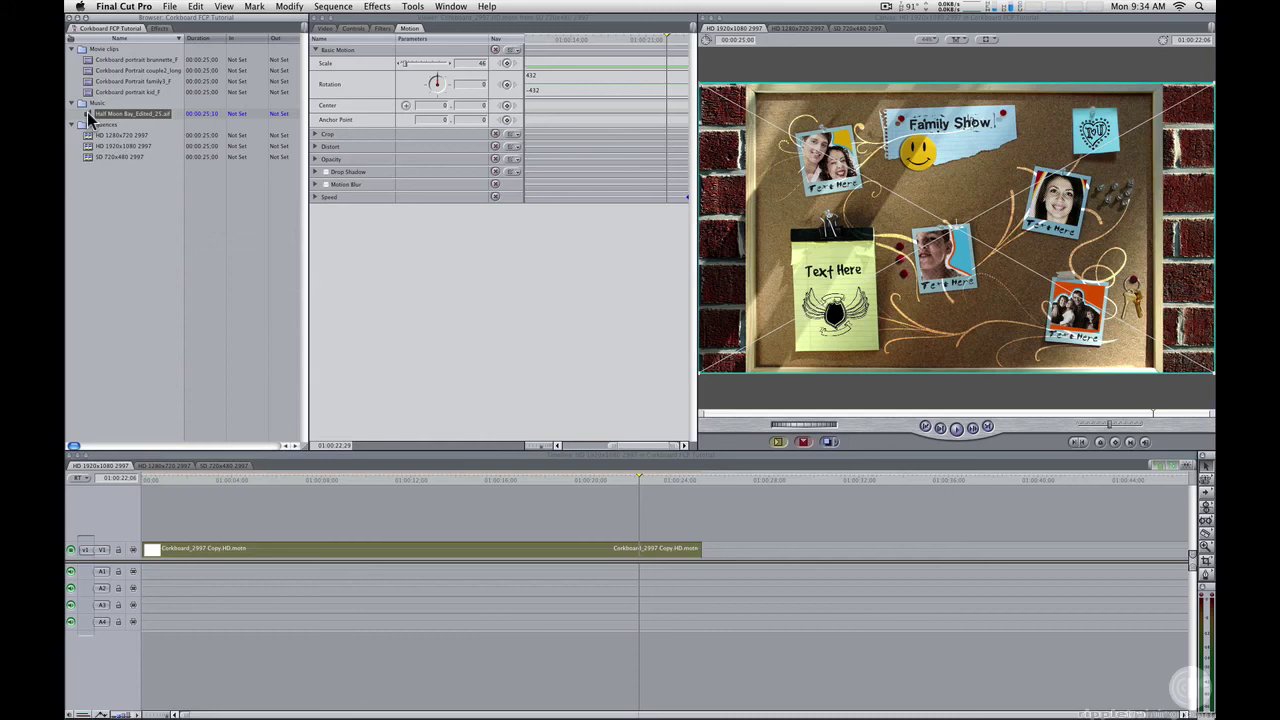
drag(89, 117, 148, 565)
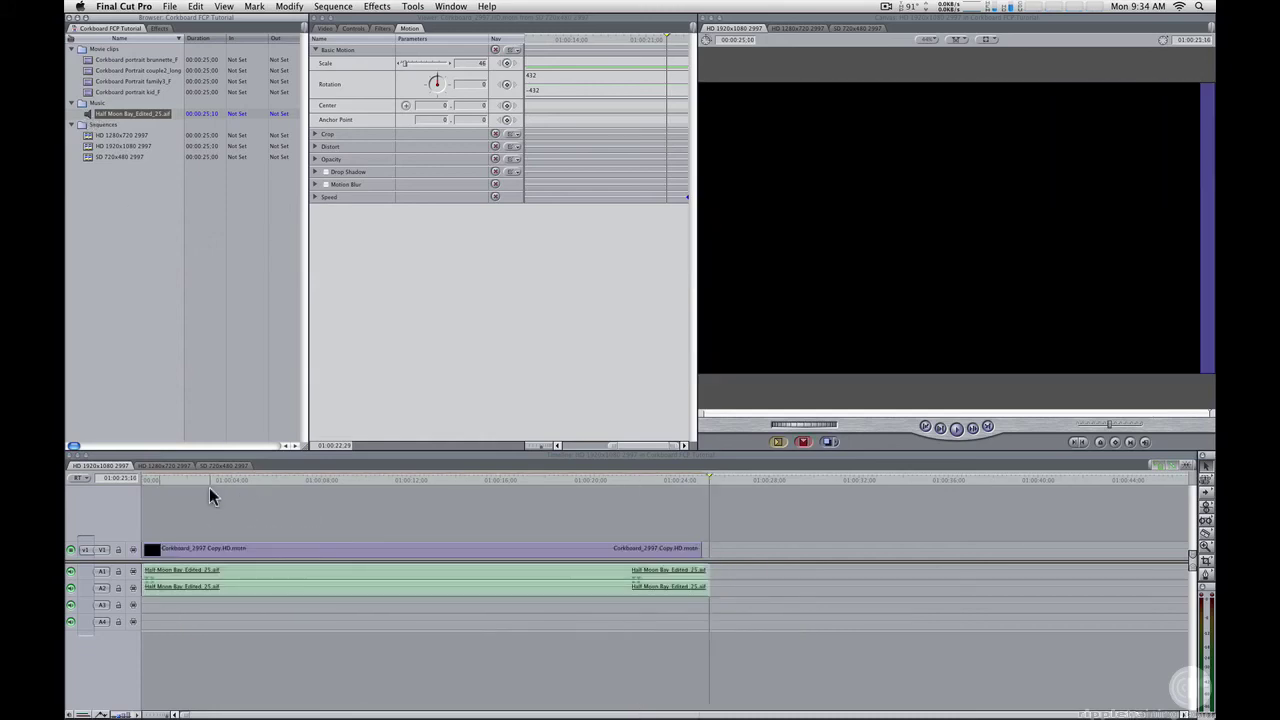
click(351, 480)
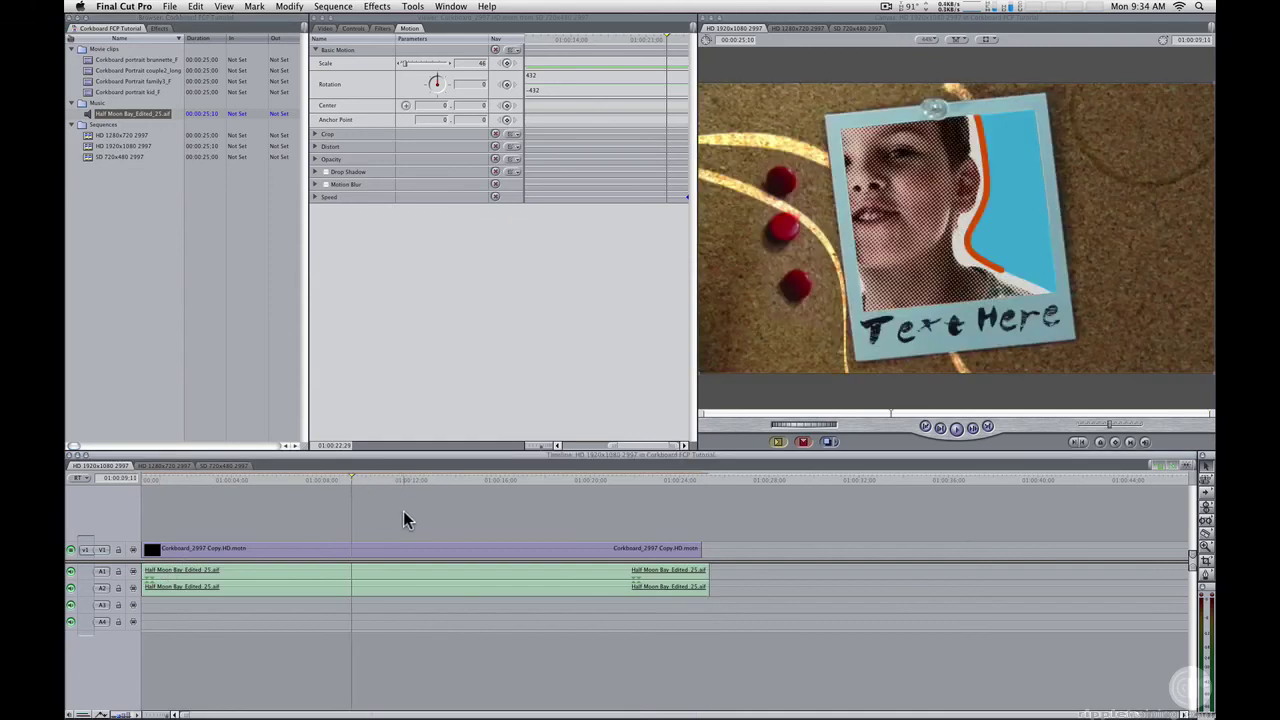